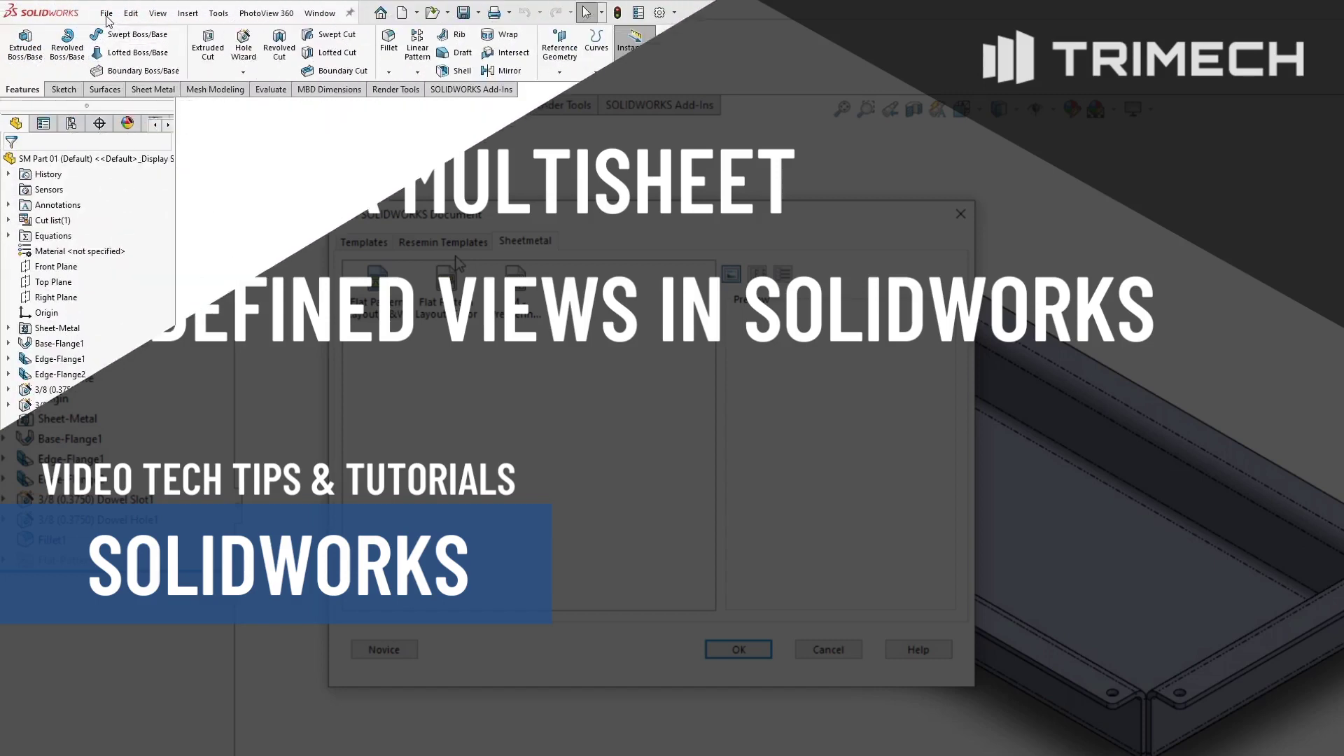
- Make a drawing from SM Part 01 using the Sheetmetal template "SM - Pre-defined Views"
click(106, 13)
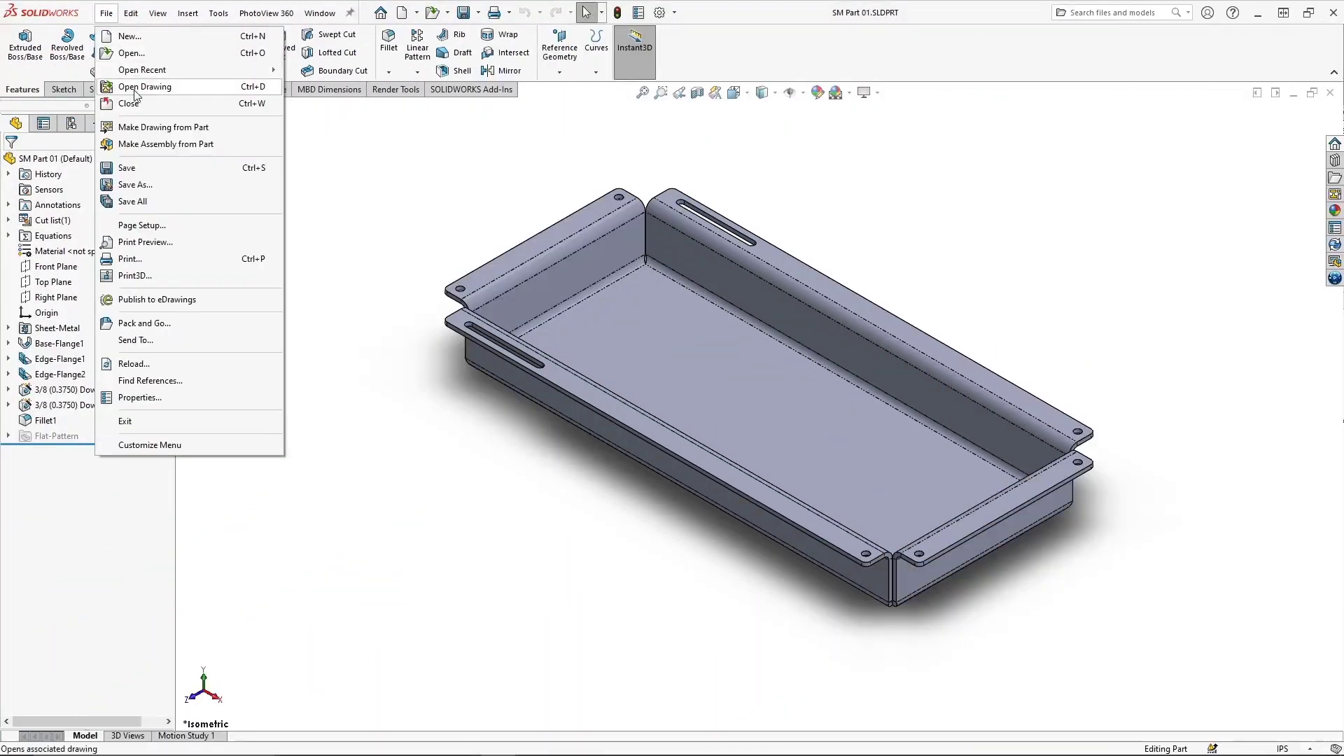
click(149, 126)
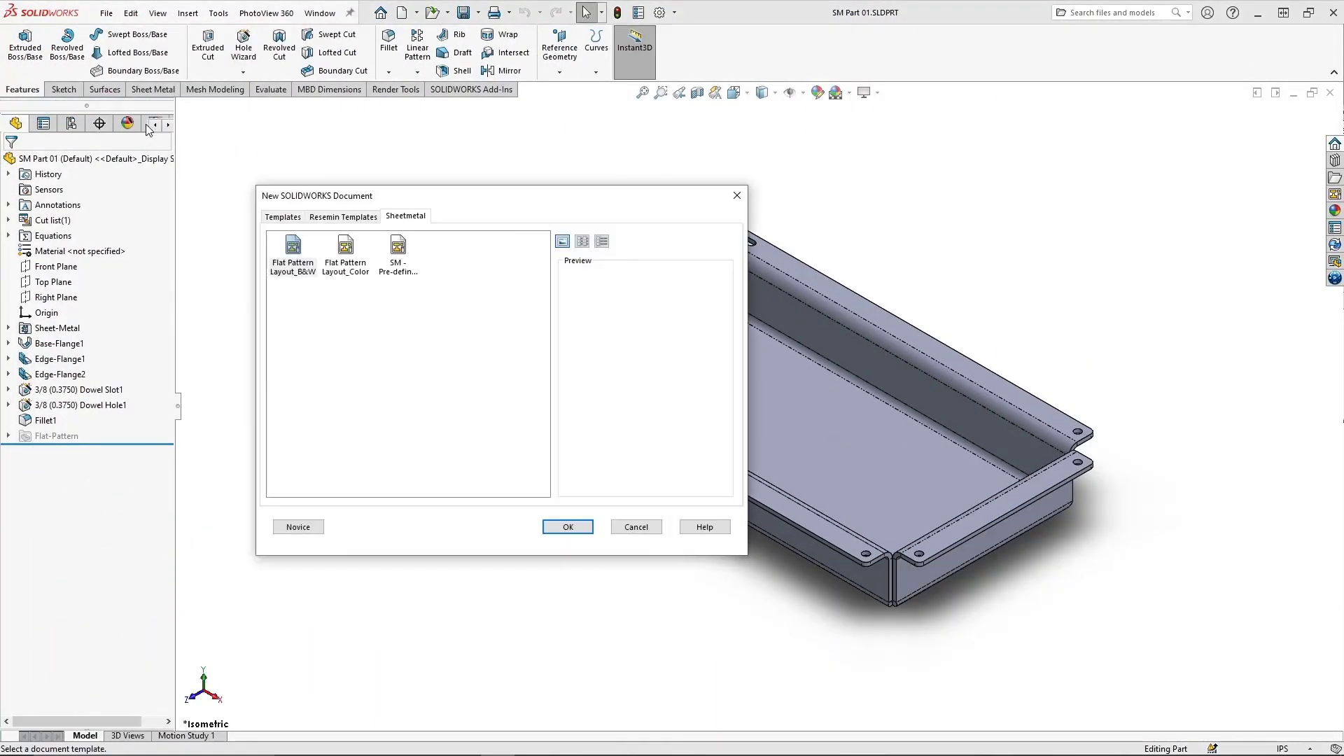
click(397, 249)
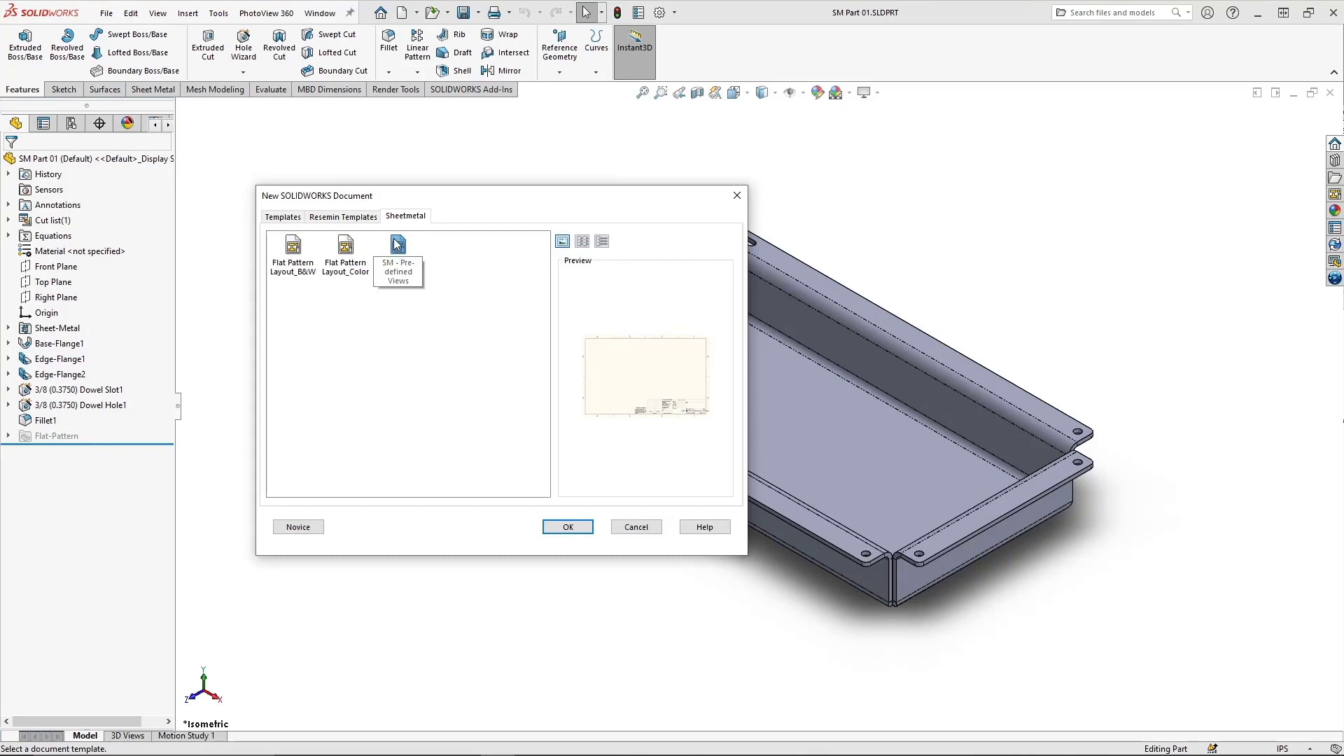
click(574, 527)
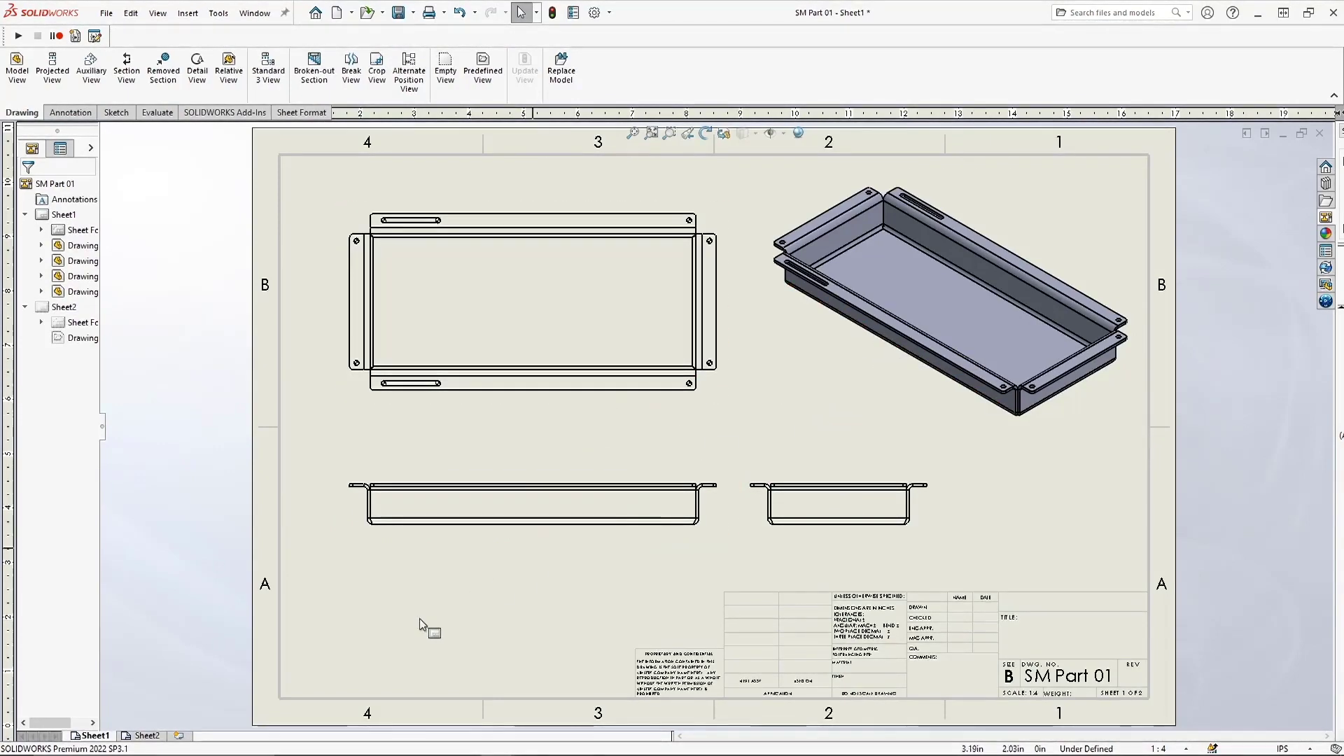
- On Sheet2, assign SM Part 01.SLDPRT as the model for the empty predefined flat pattern view and accept it
click(145, 735)
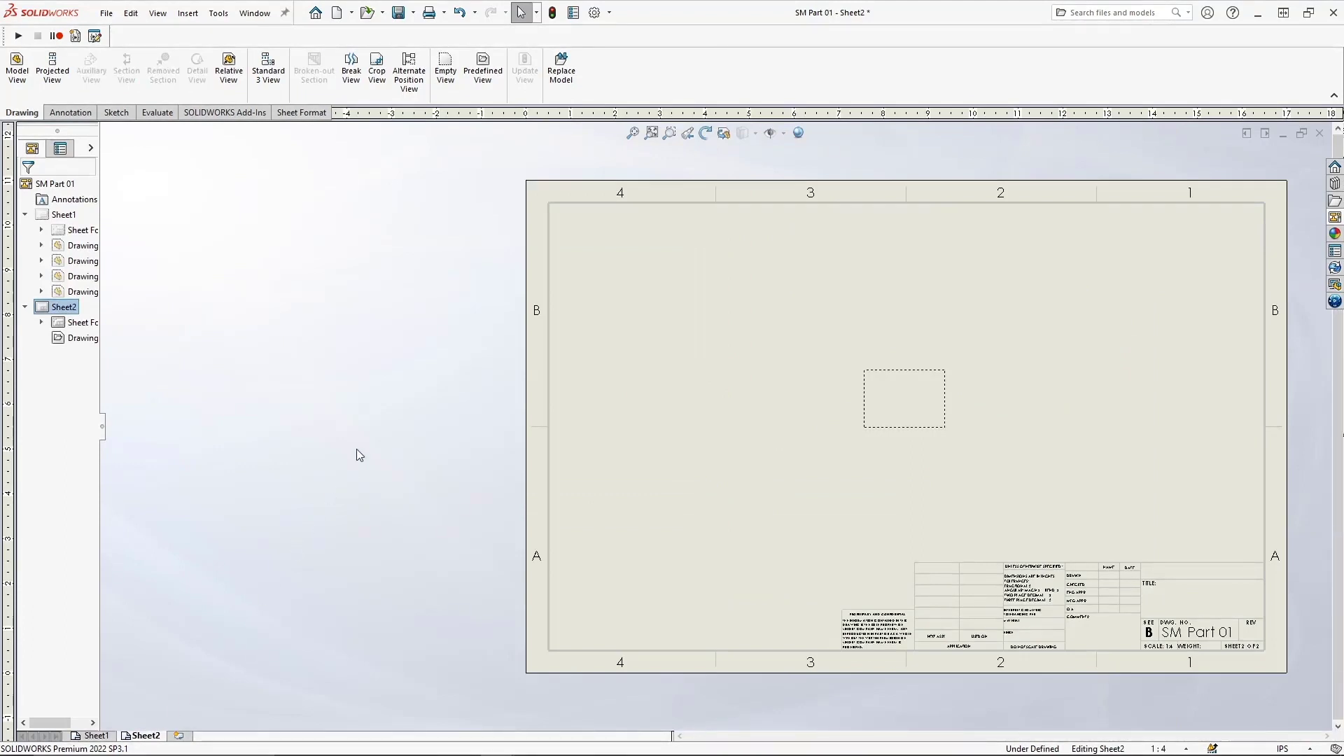
click(652, 133)
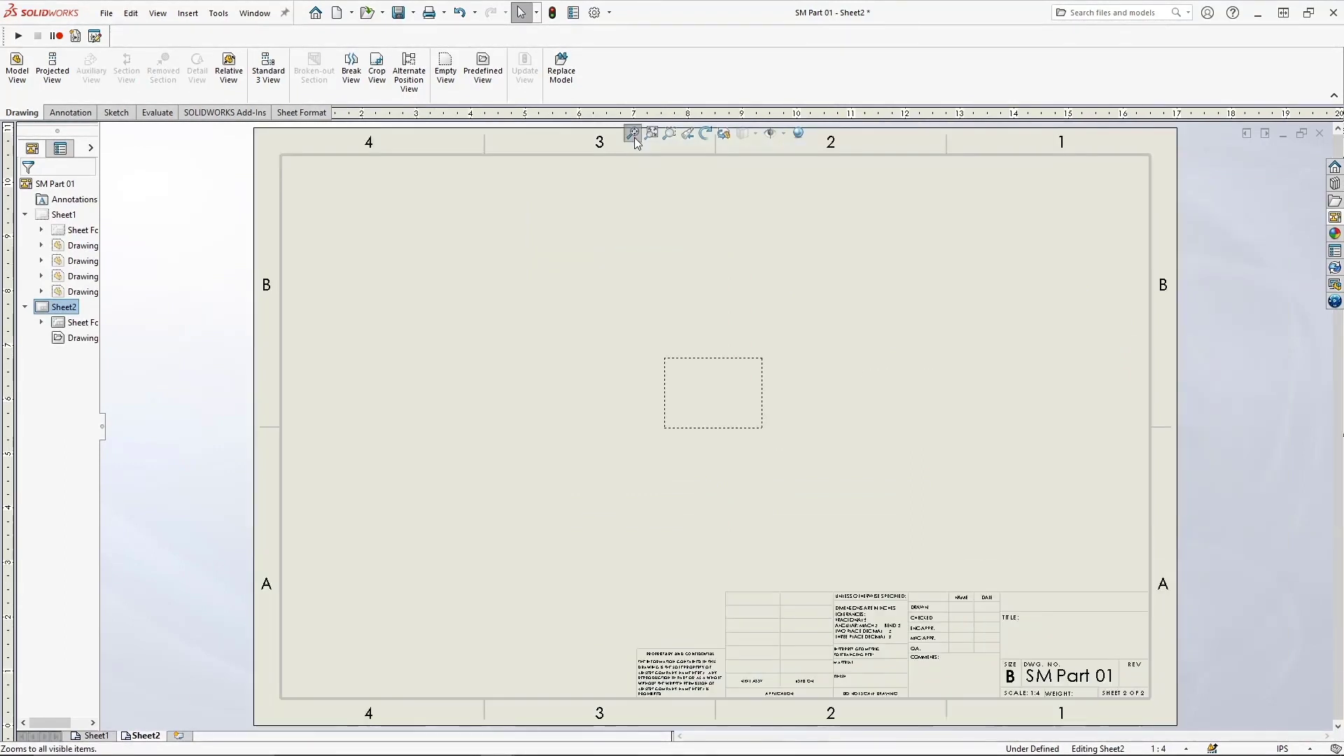
click(694, 384)
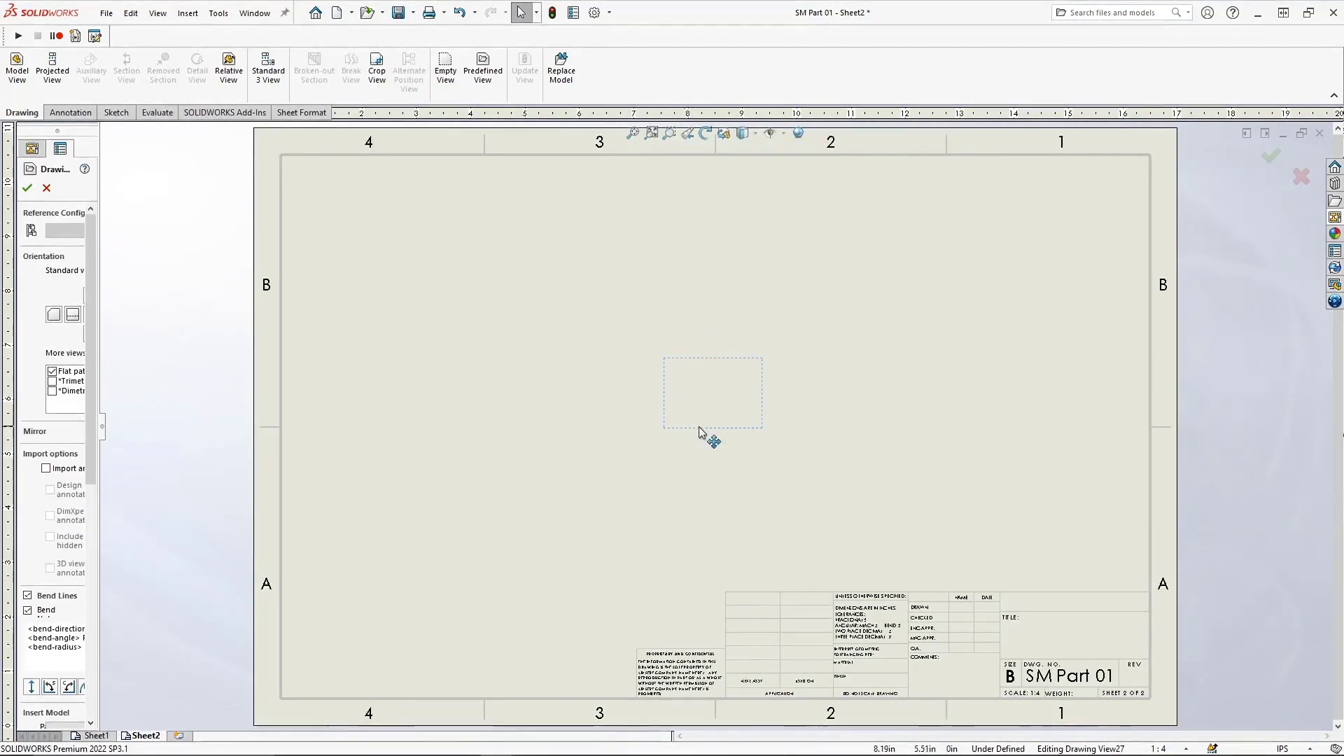
drag(101, 434, 234, 435)
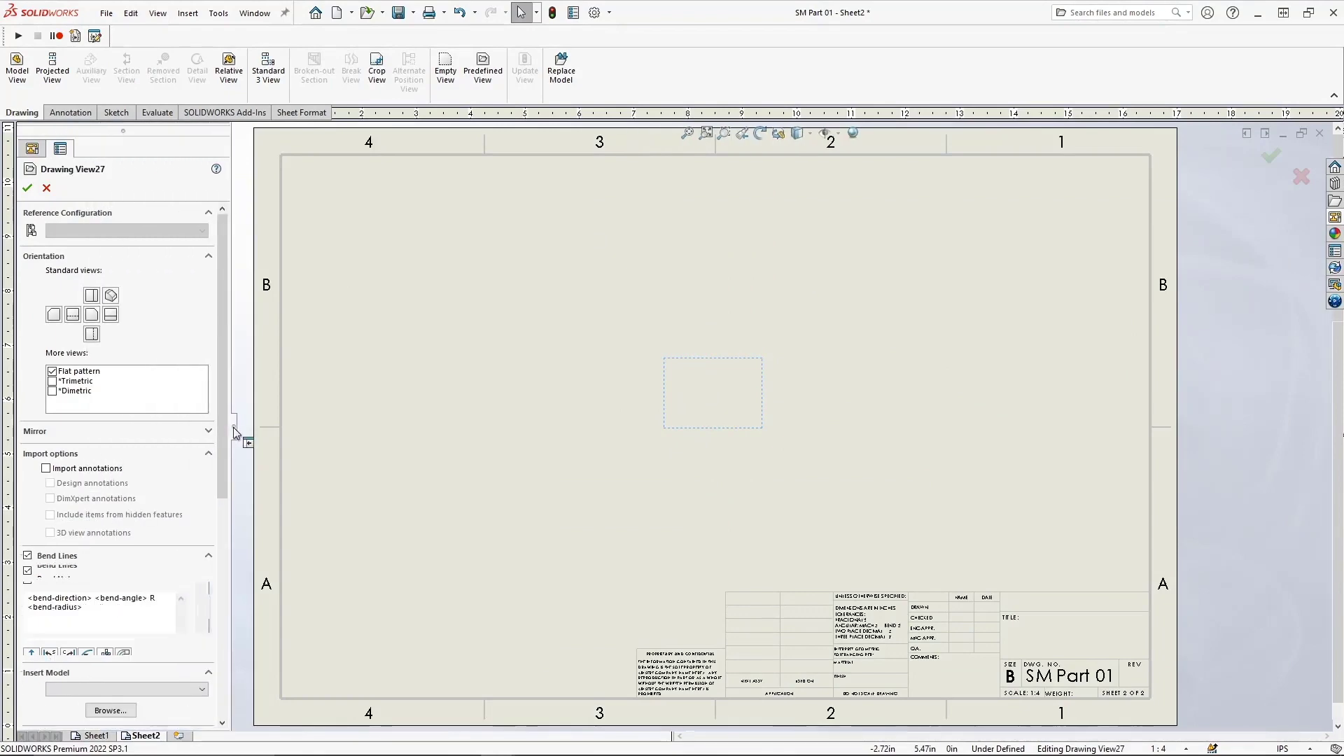
scroll(228, 485, down, 3)
scroll(228, 485, down, 3)
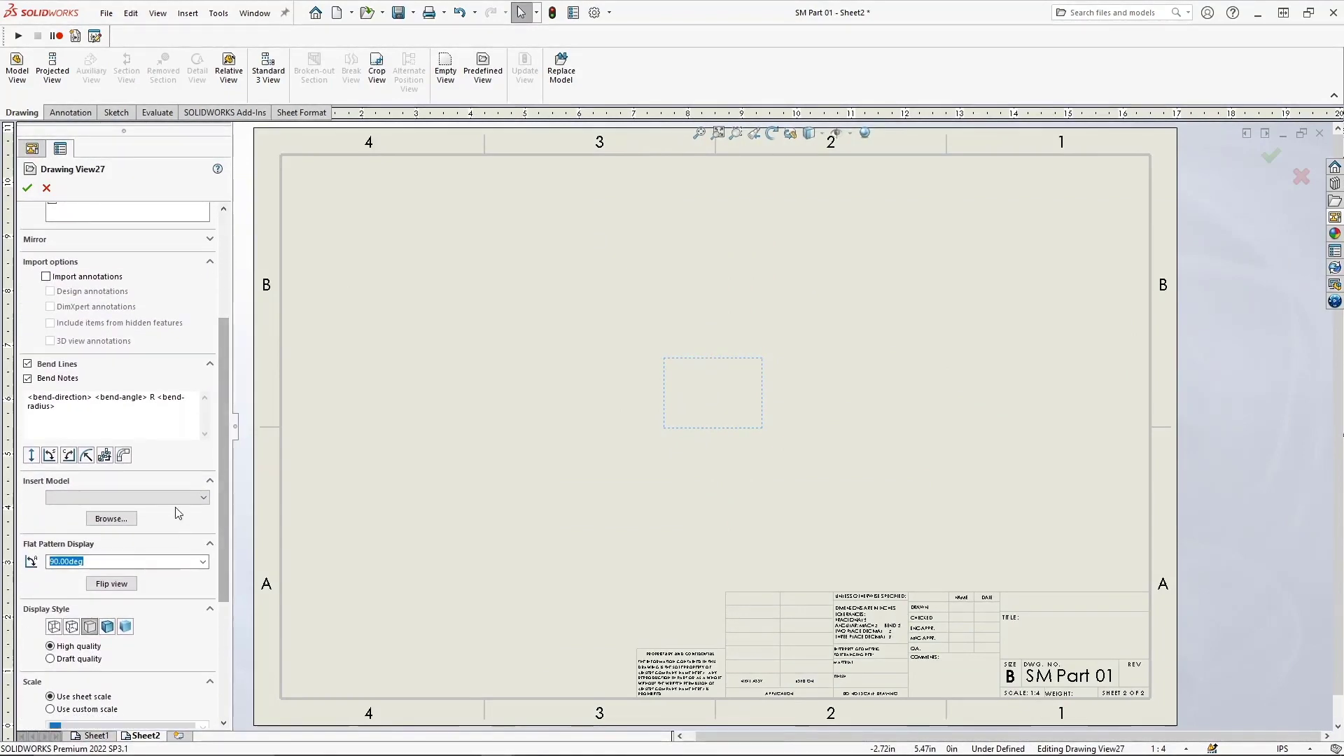
click(175, 501)
click(176, 514)
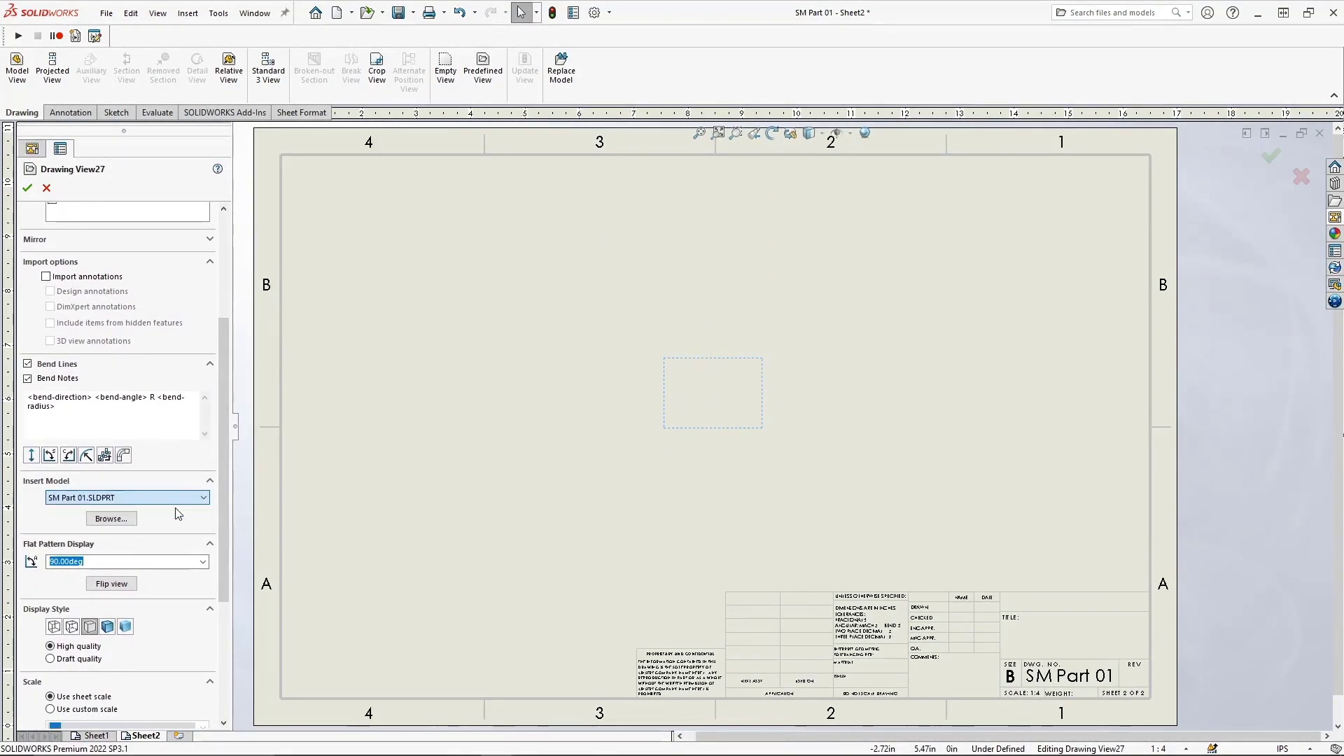
click(29, 188)
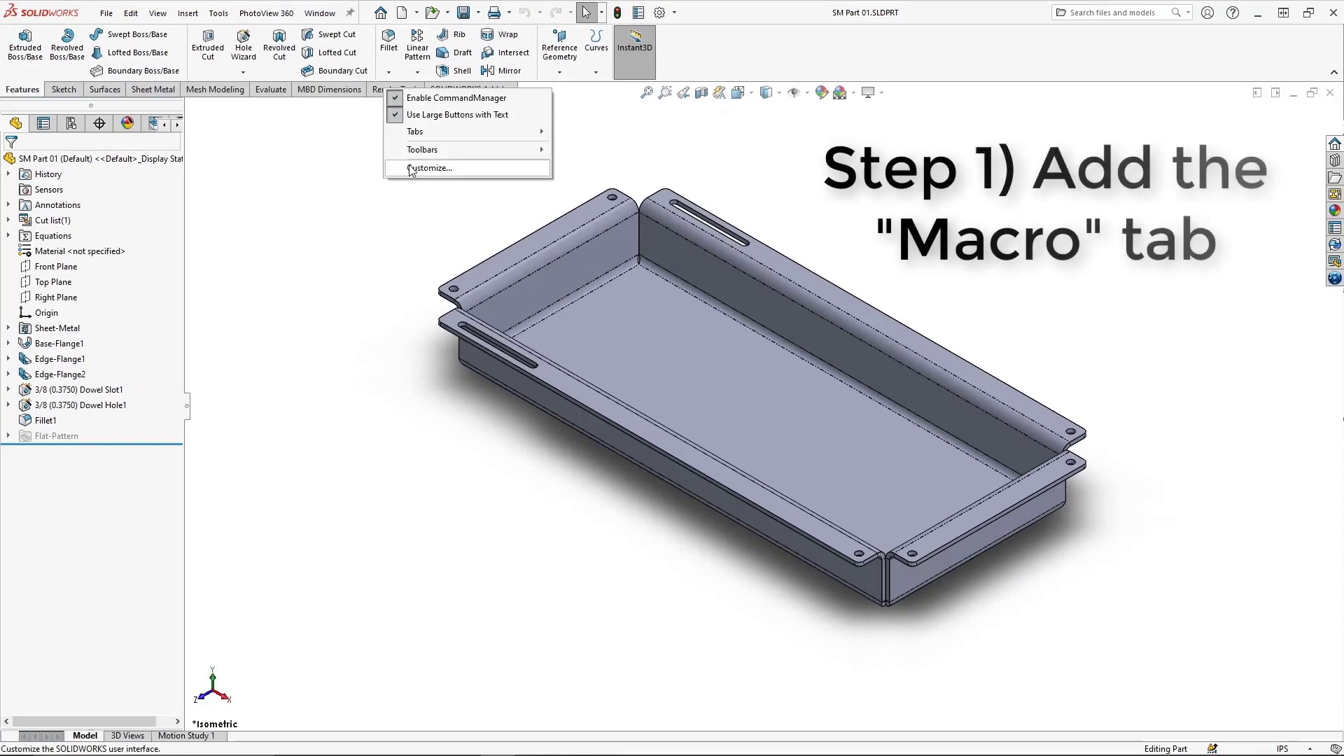
- Customize the part CommandManager by adding the predefined Macro tab
click(411, 169)
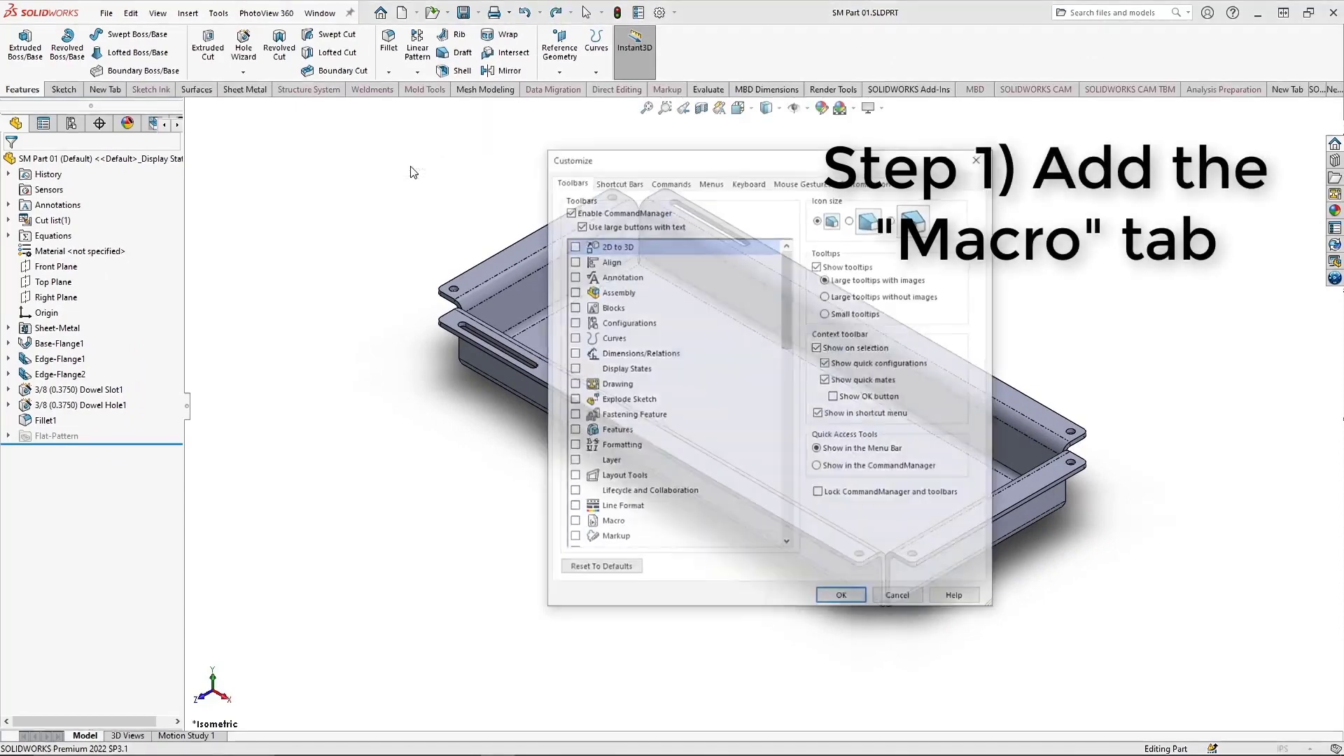
right_click(415, 89)
mouse_move(444, 94)
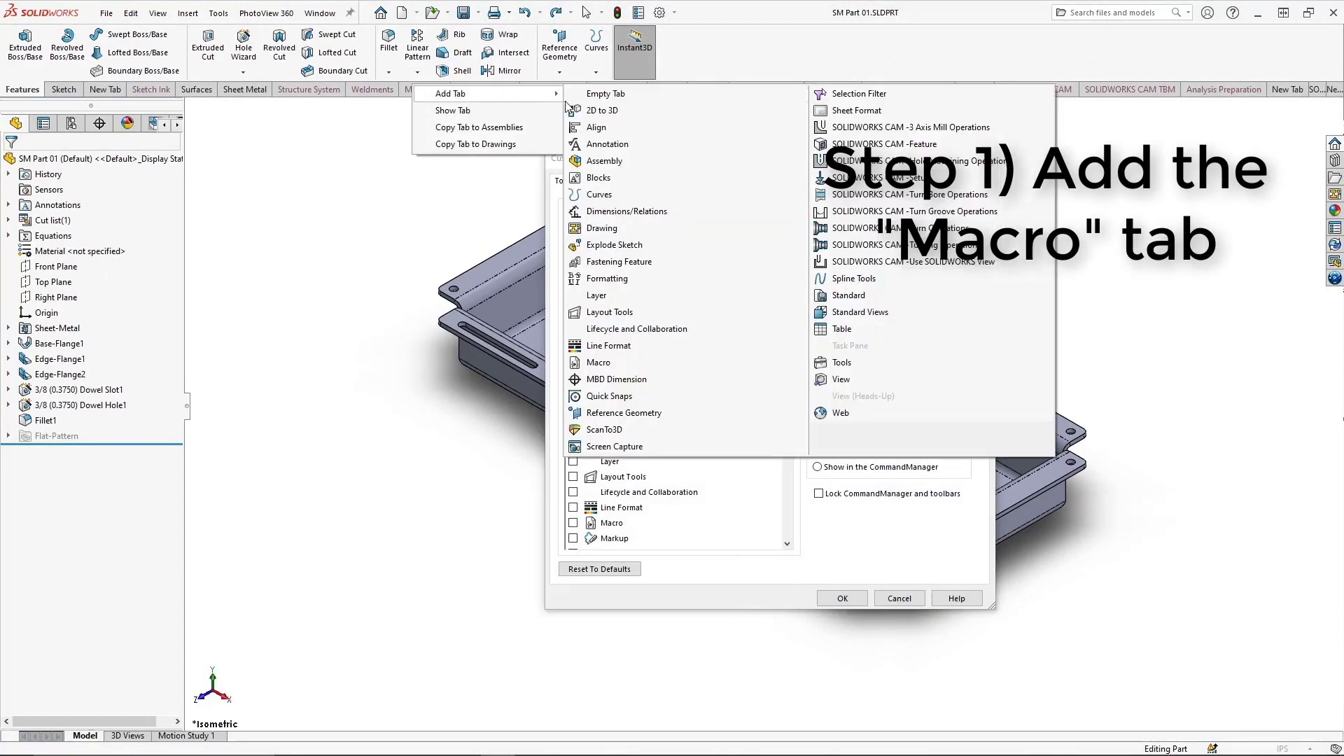
click(580, 363)
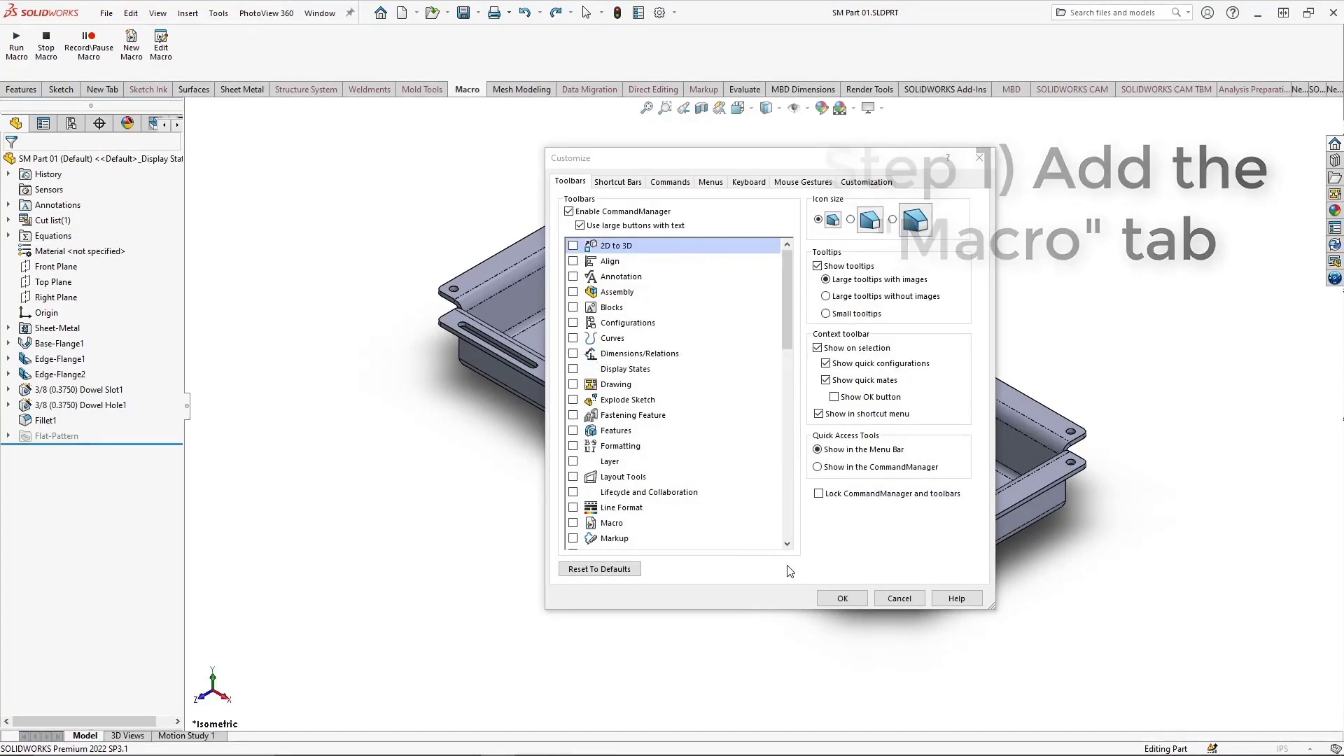
click(843, 599)
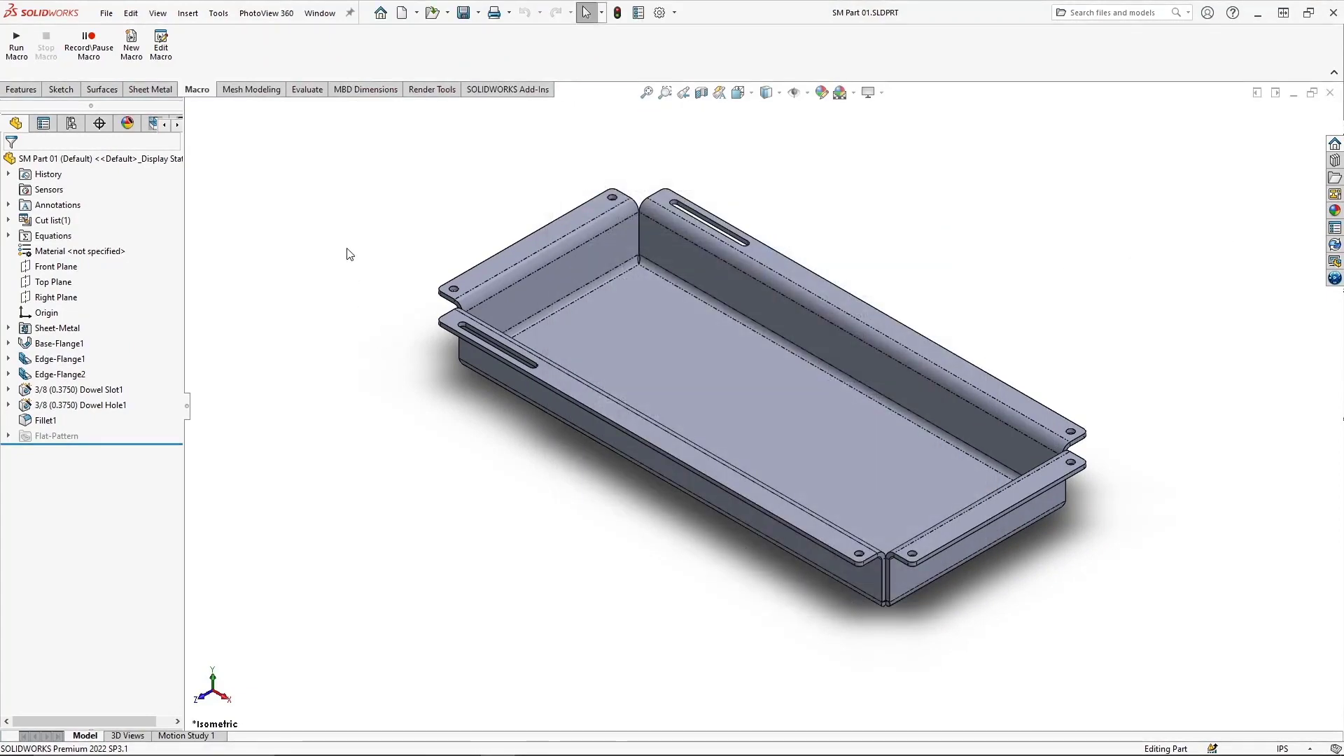
- Start recording a macro and make a drawing from the part with the "SM - Pre-defined Views" template
click(101, 55)
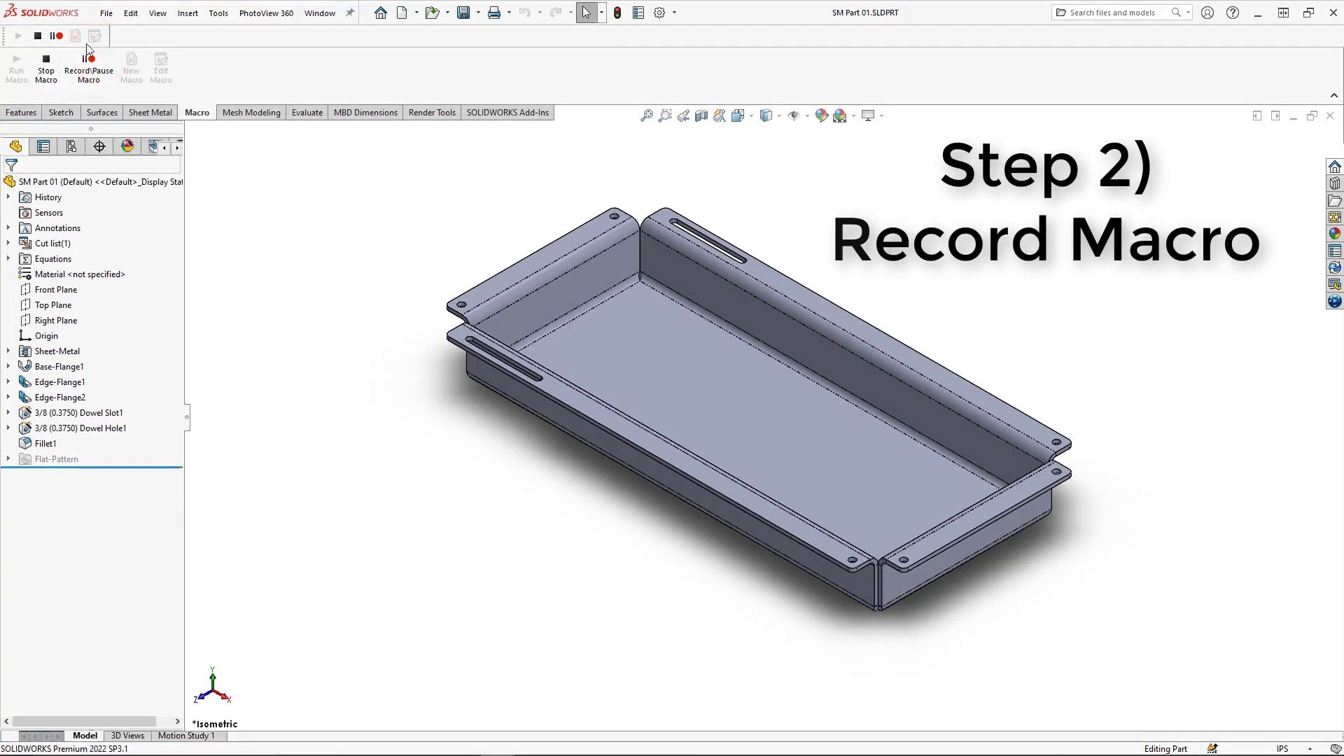
click(107, 15)
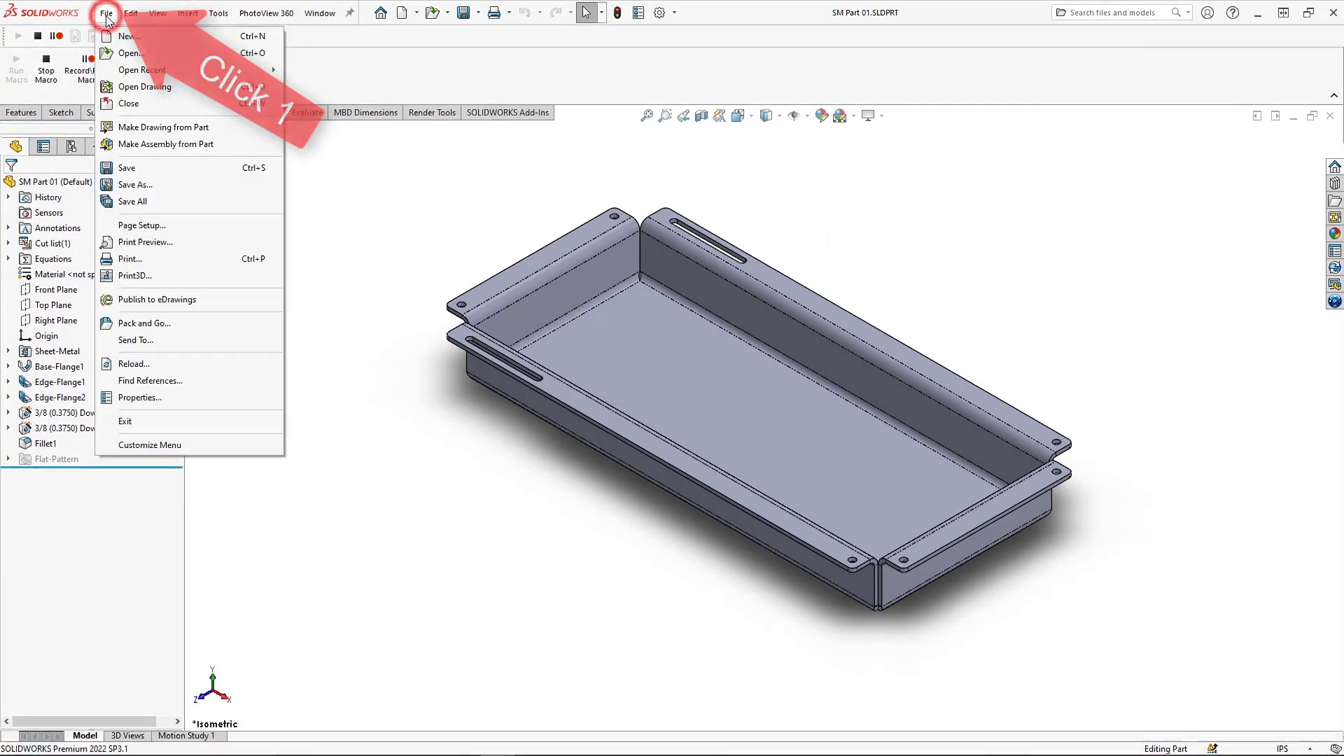
click(111, 130)
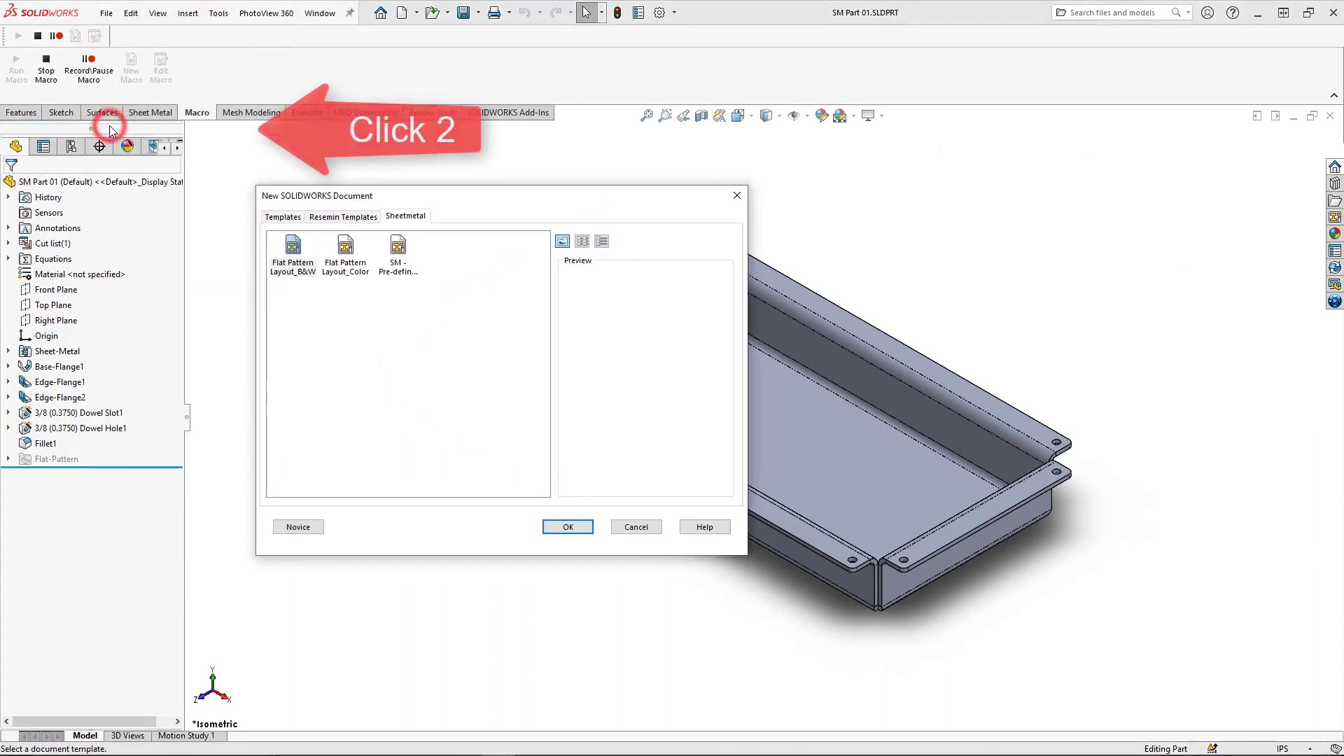
click(397, 252)
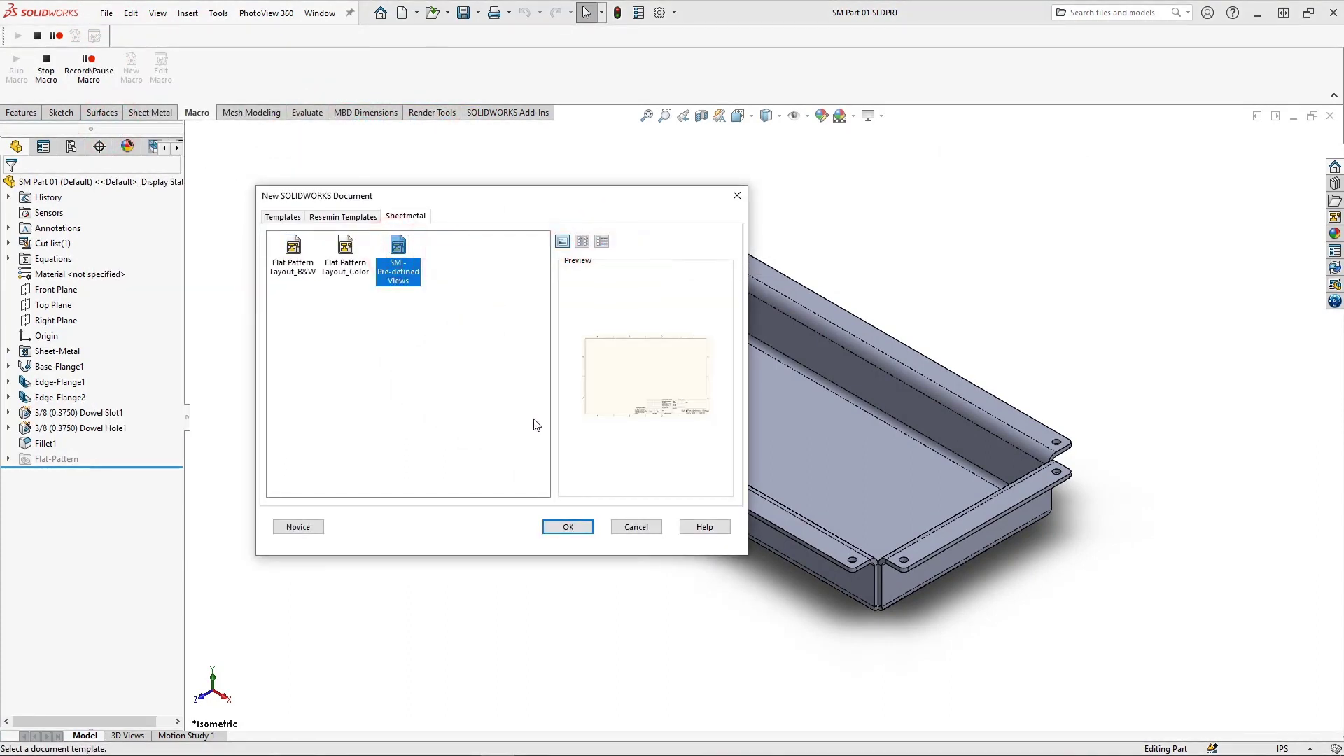
click(570, 527)
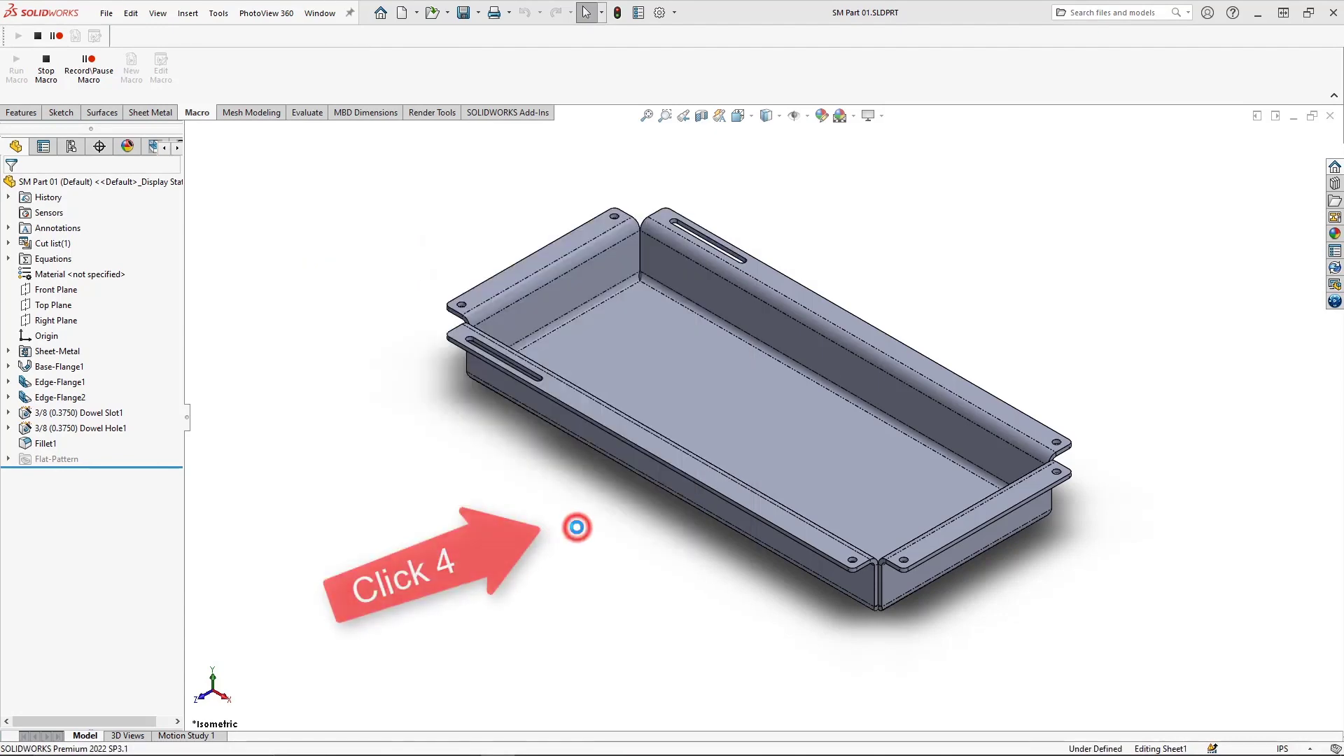
click(576, 528)
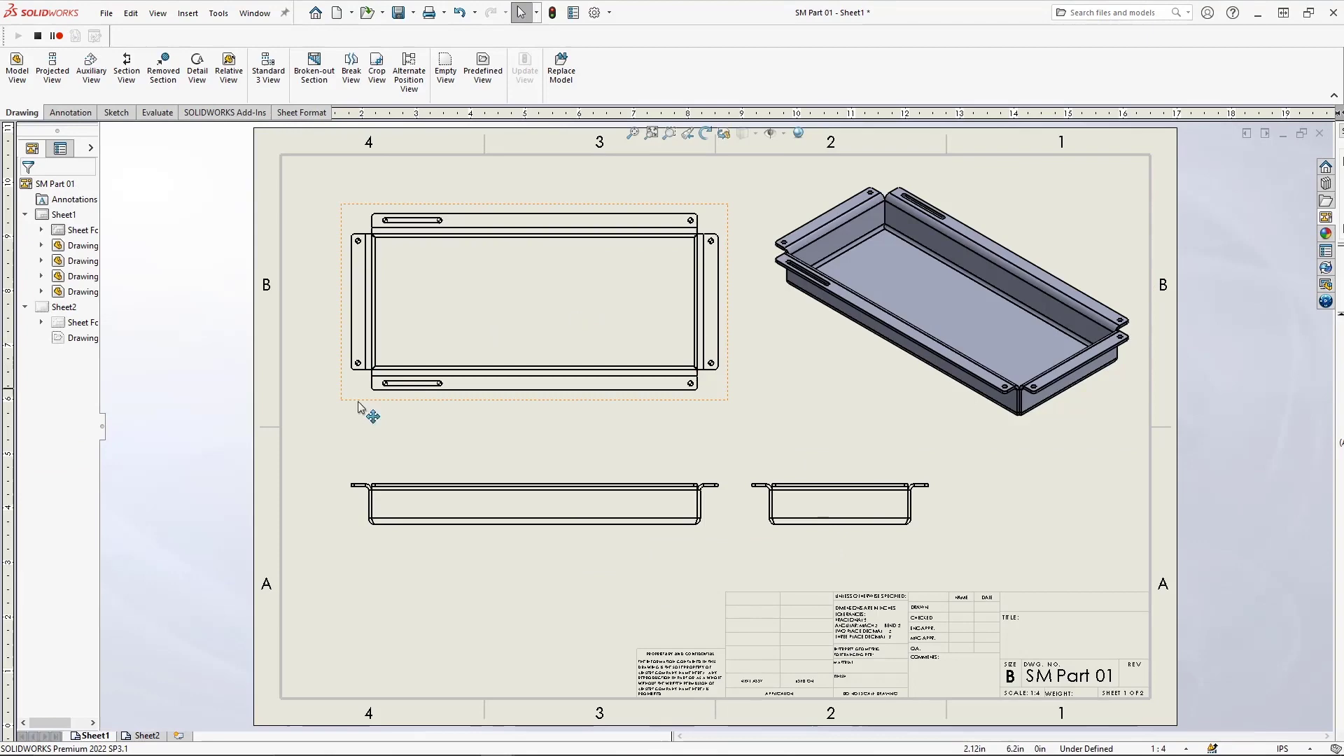
- Record activating Sheet2, selecting and deselecting its empty predefined view, and returning to Sheet1, with each sheet zoomed to fit
click(145, 735)
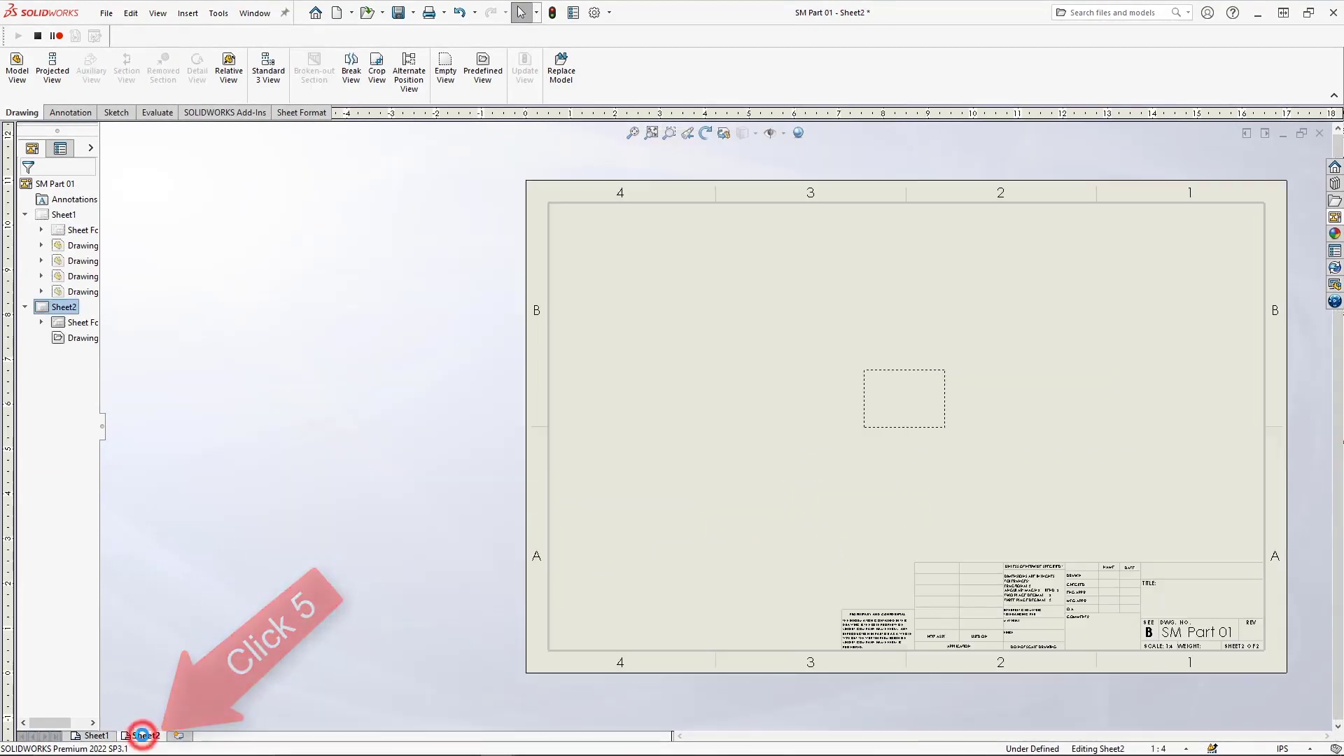
click(632, 132)
click(673, 367)
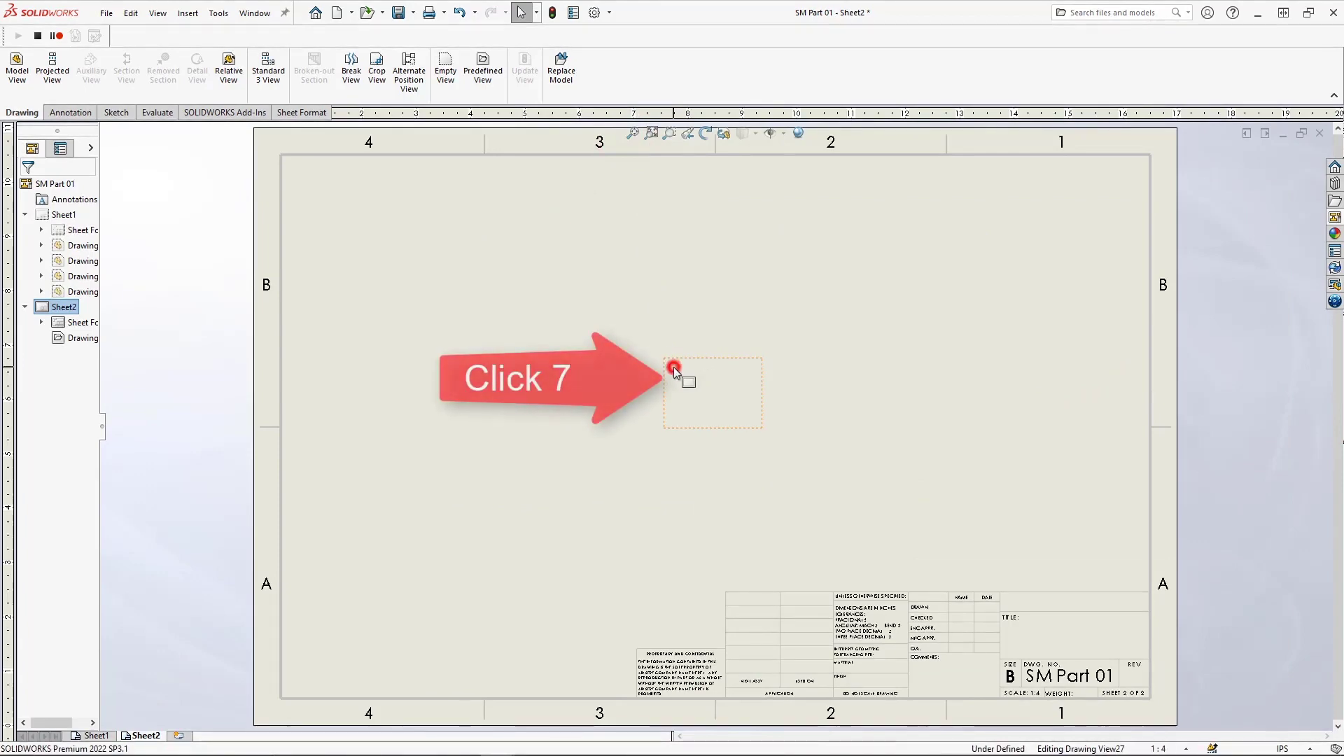
click(499, 526)
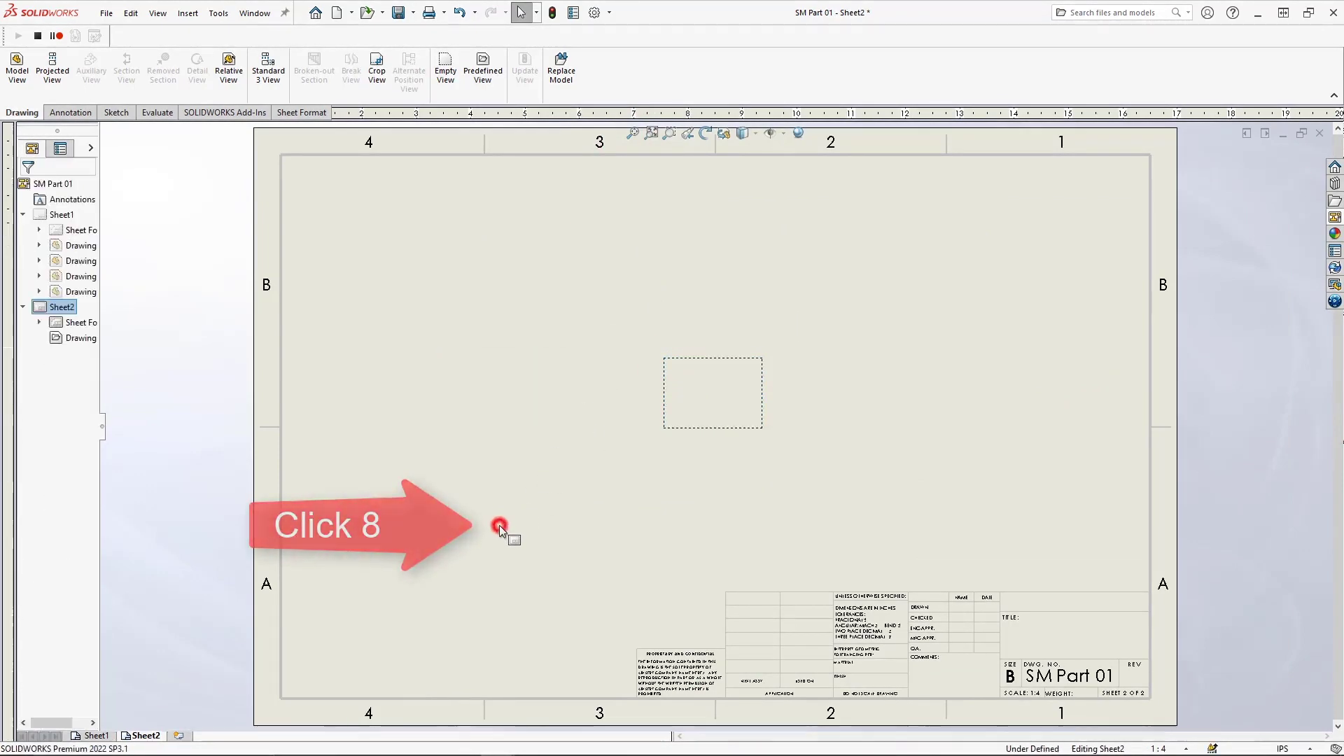
click(112, 735)
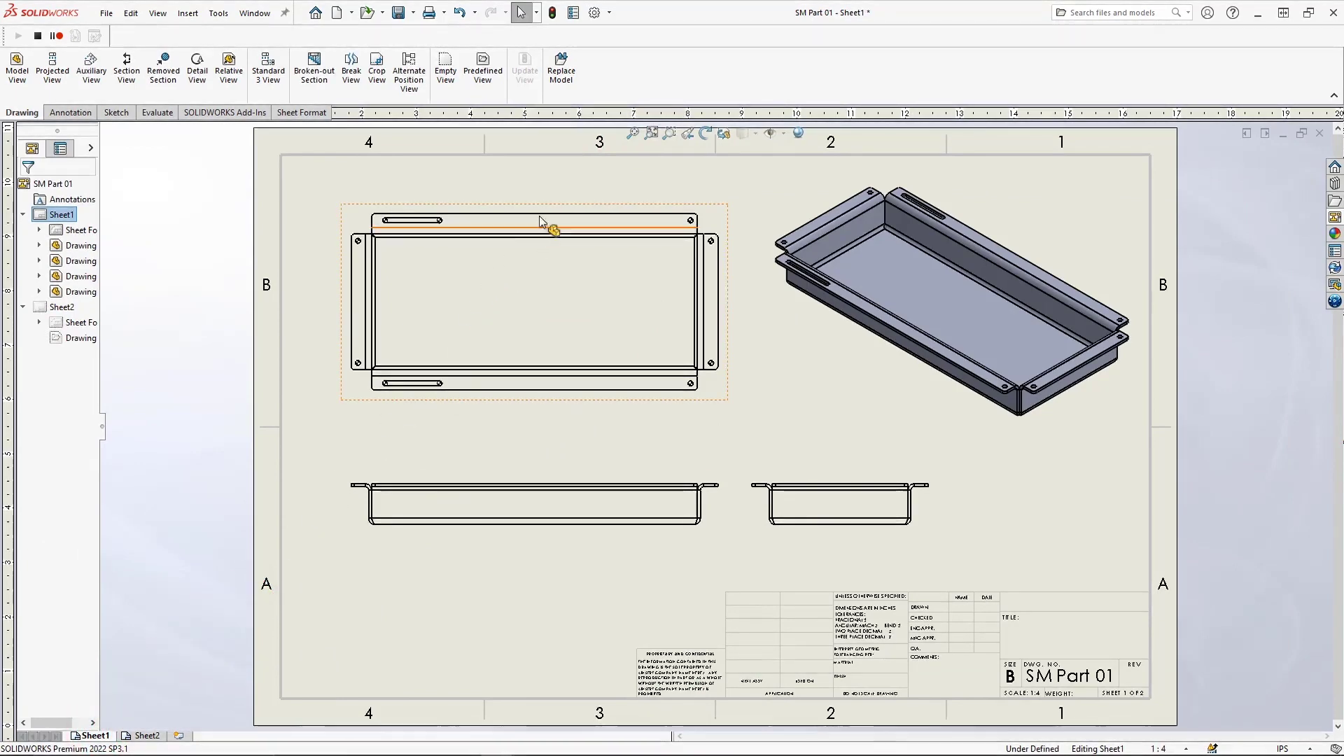
click(633, 133)
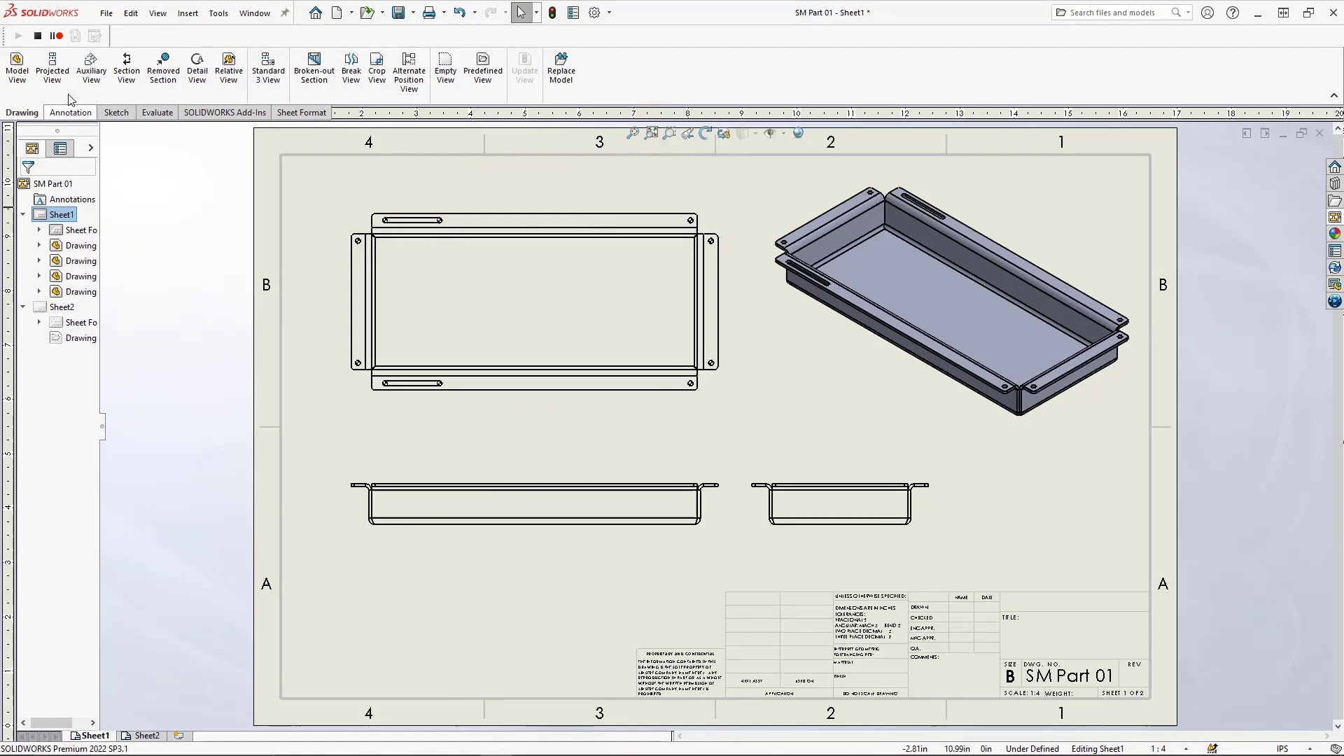
- Stop the recording, save the macro as "Create Drawing - Multi-sheet predefined view" in SW VBA Macros (*.swp) format, and close the drawing
click(39, 38)
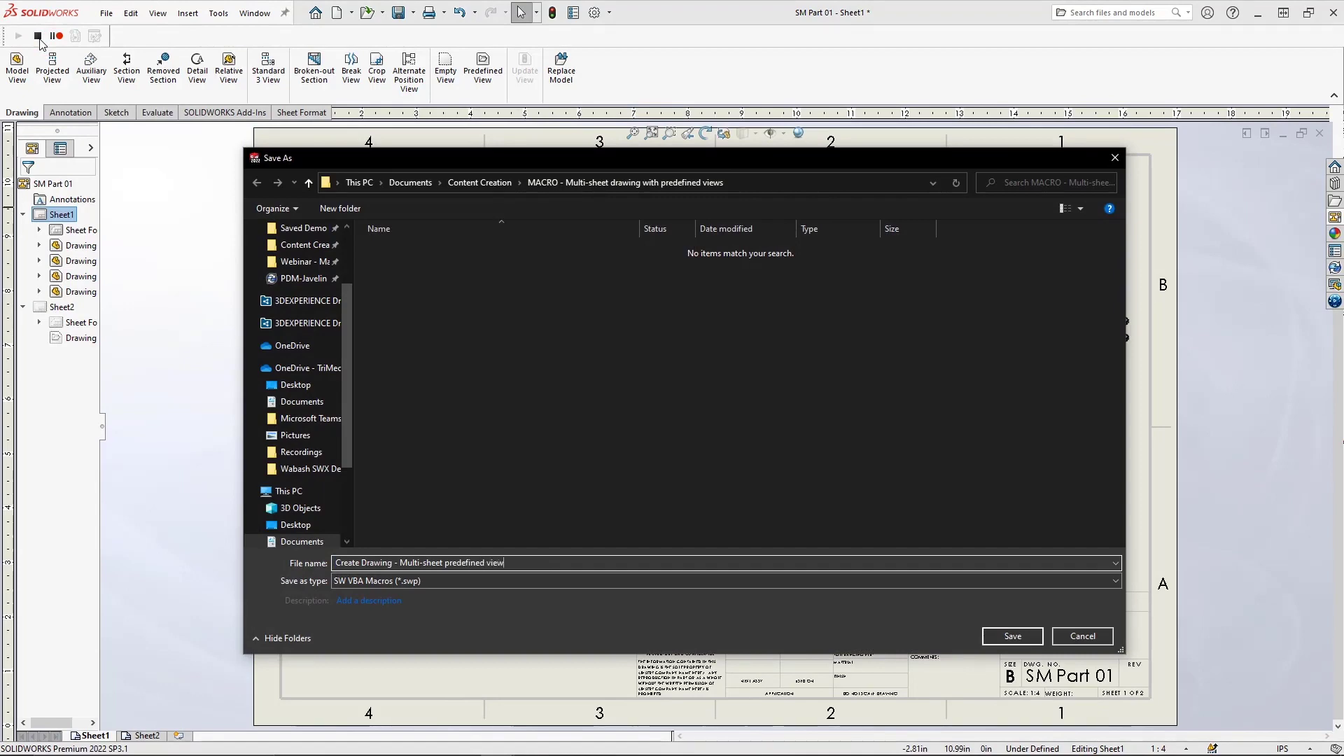
click(1011, 636)
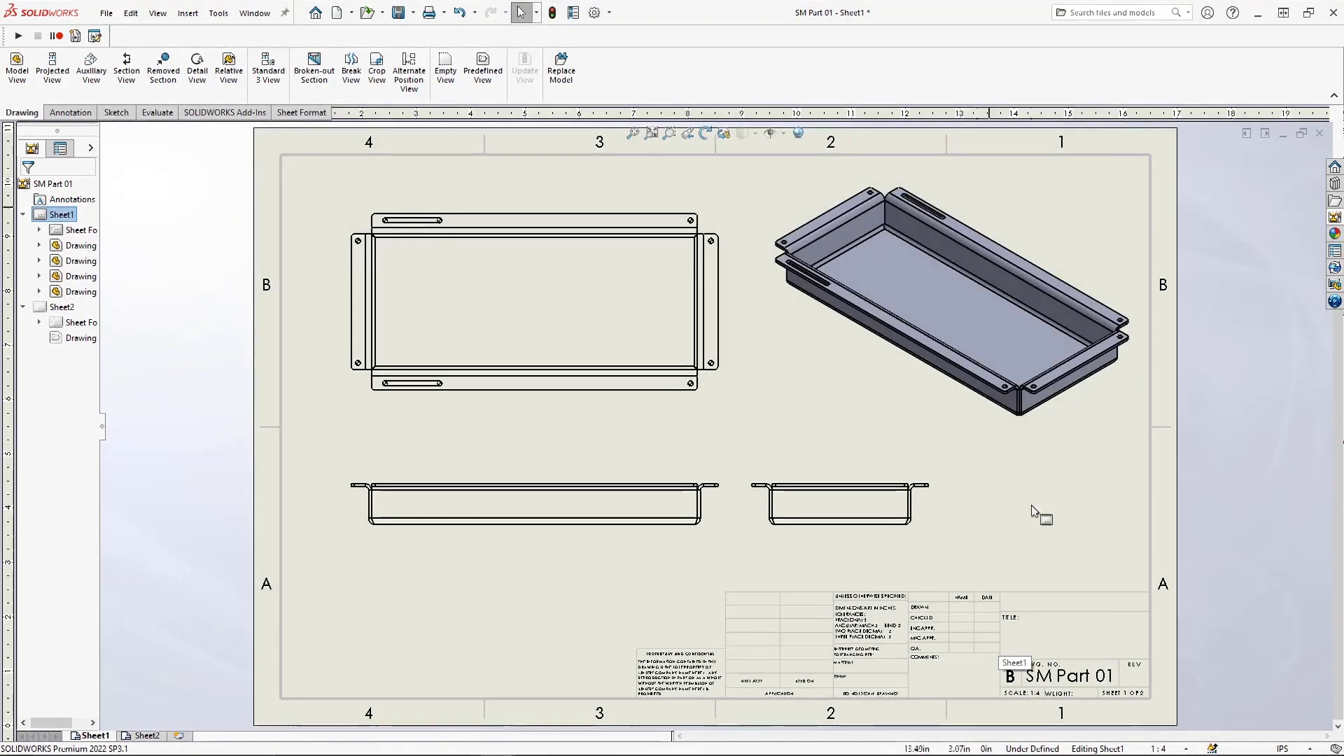
click(1320, 133)
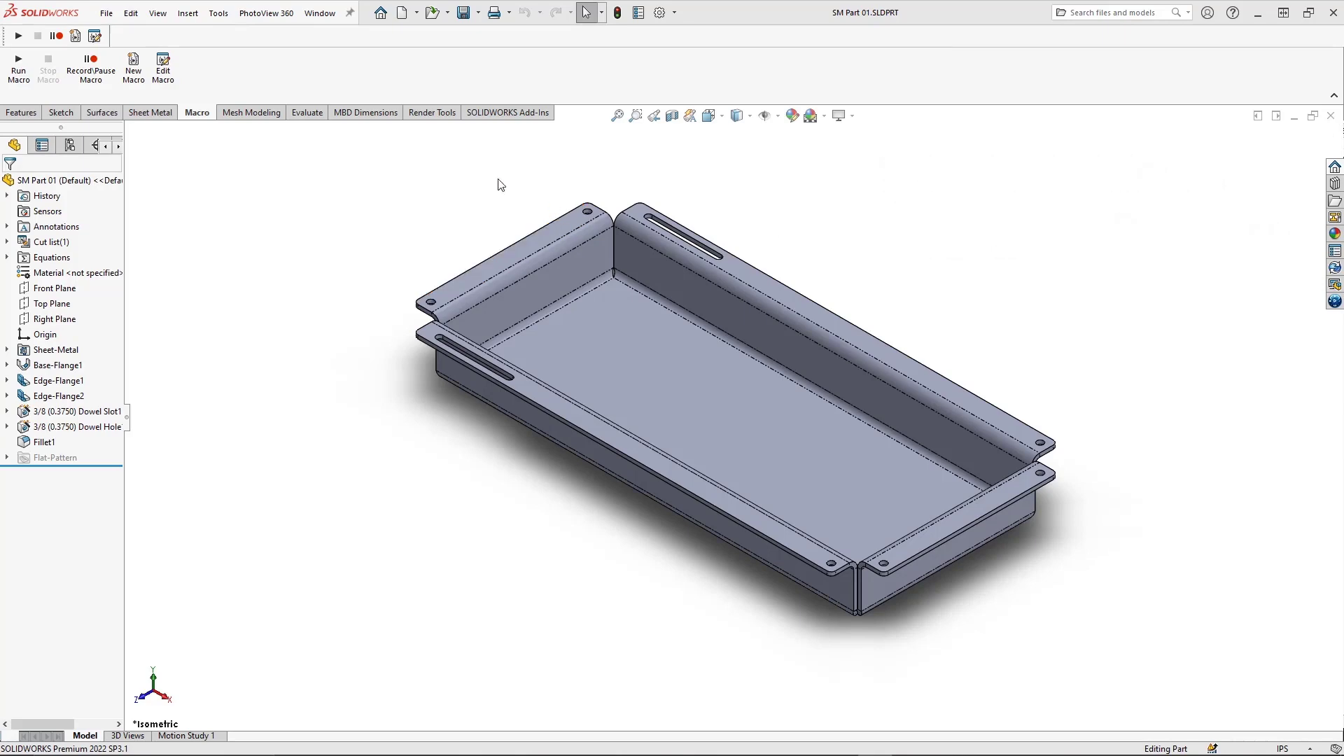
- Place a New Macro Button from the Macro command category after Edit Macro in the CommandManager
right_click(423, 82)
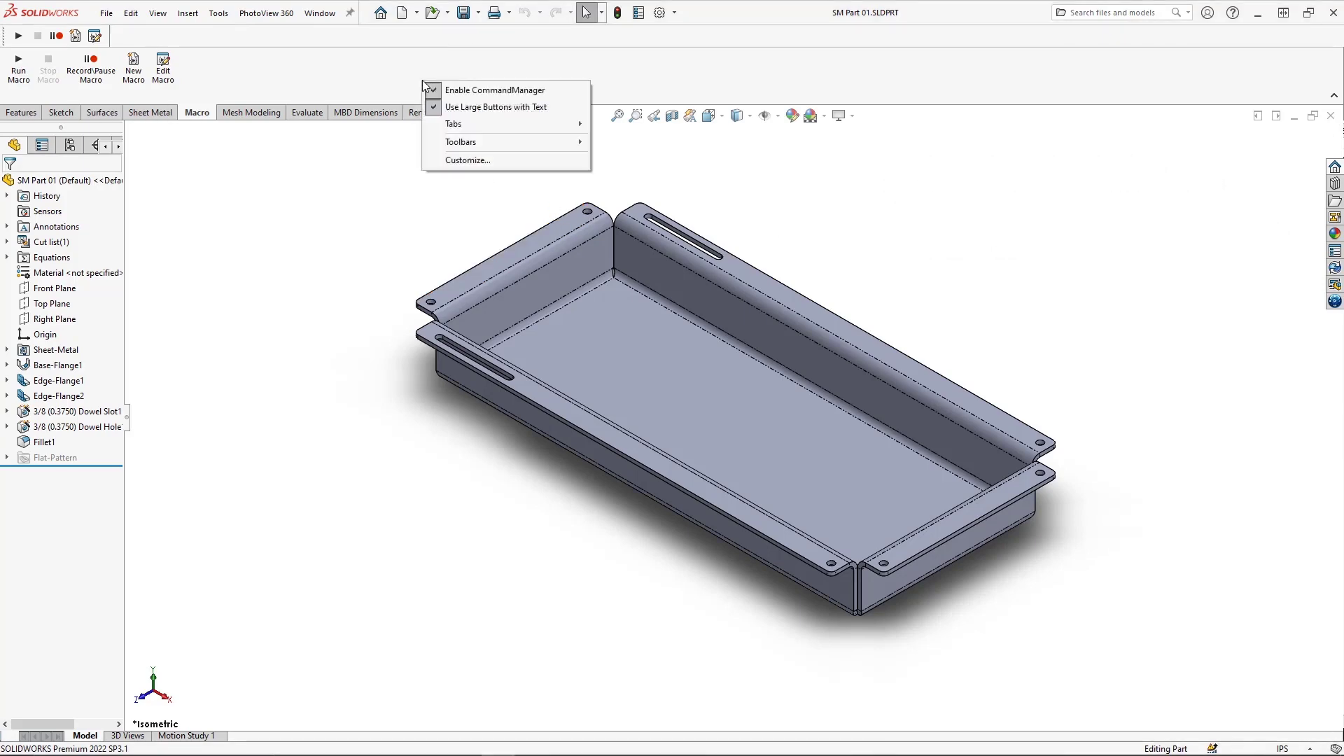
click(467, 161)
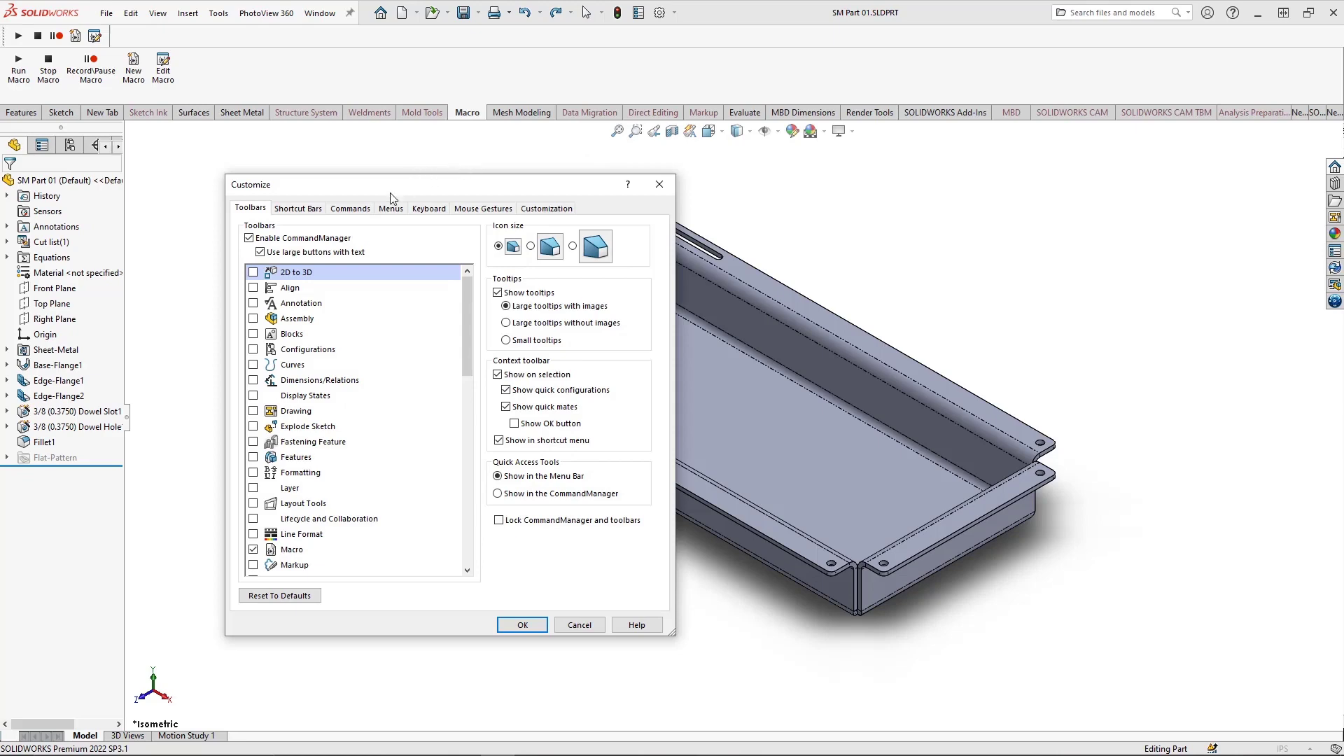
click(358, 210)
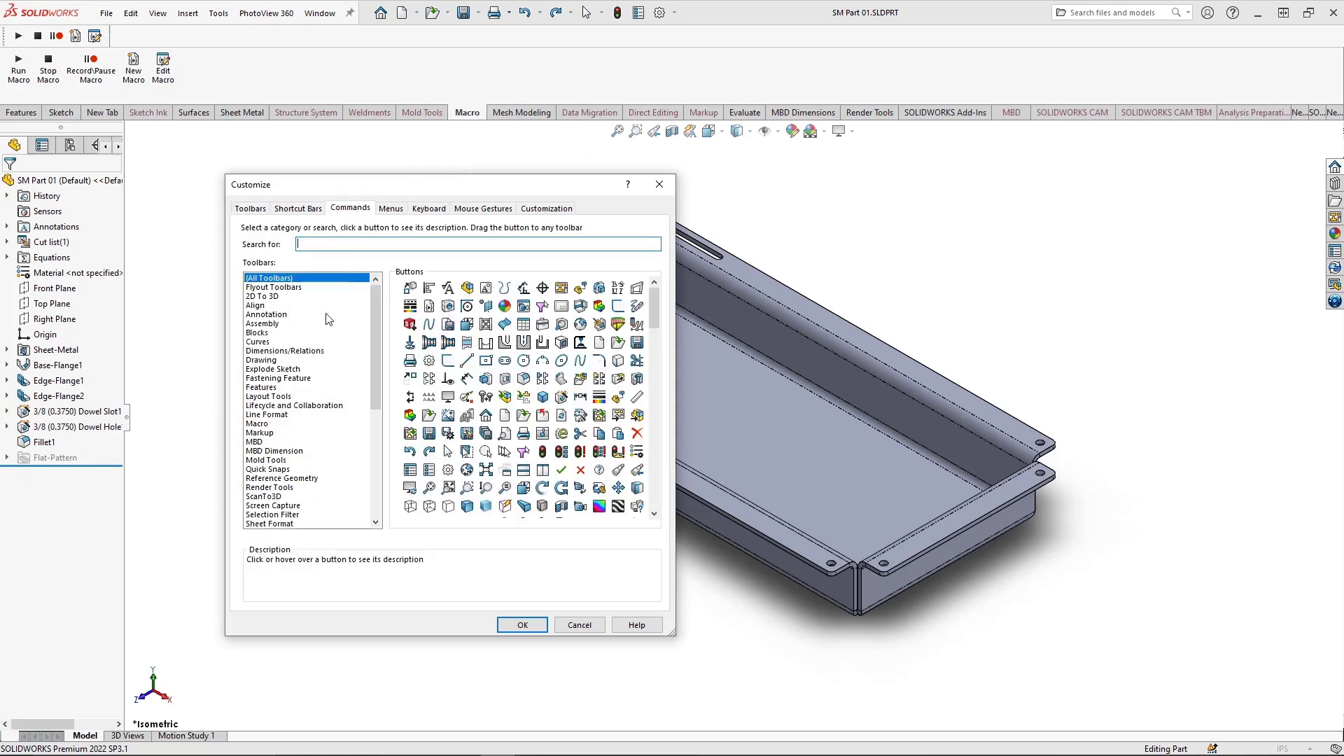
click(264, 424)
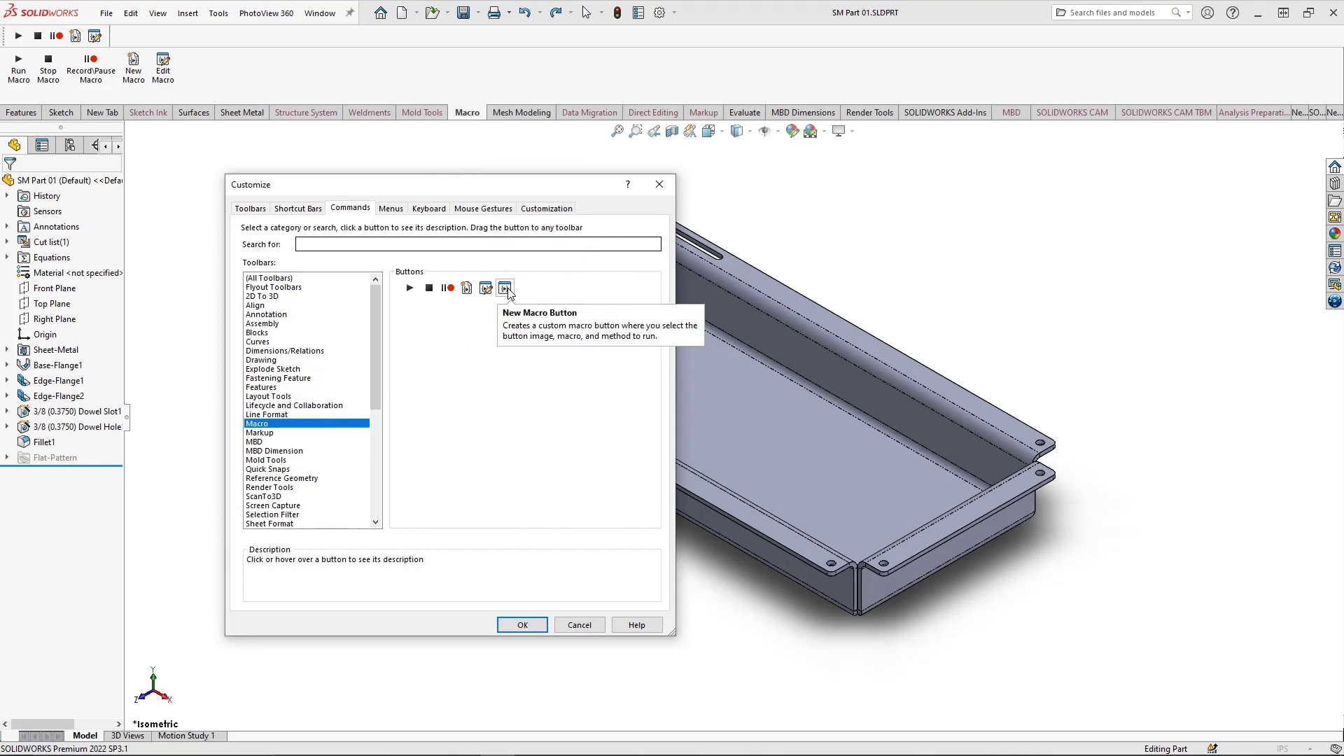
drag(508, 293, 497, 292)
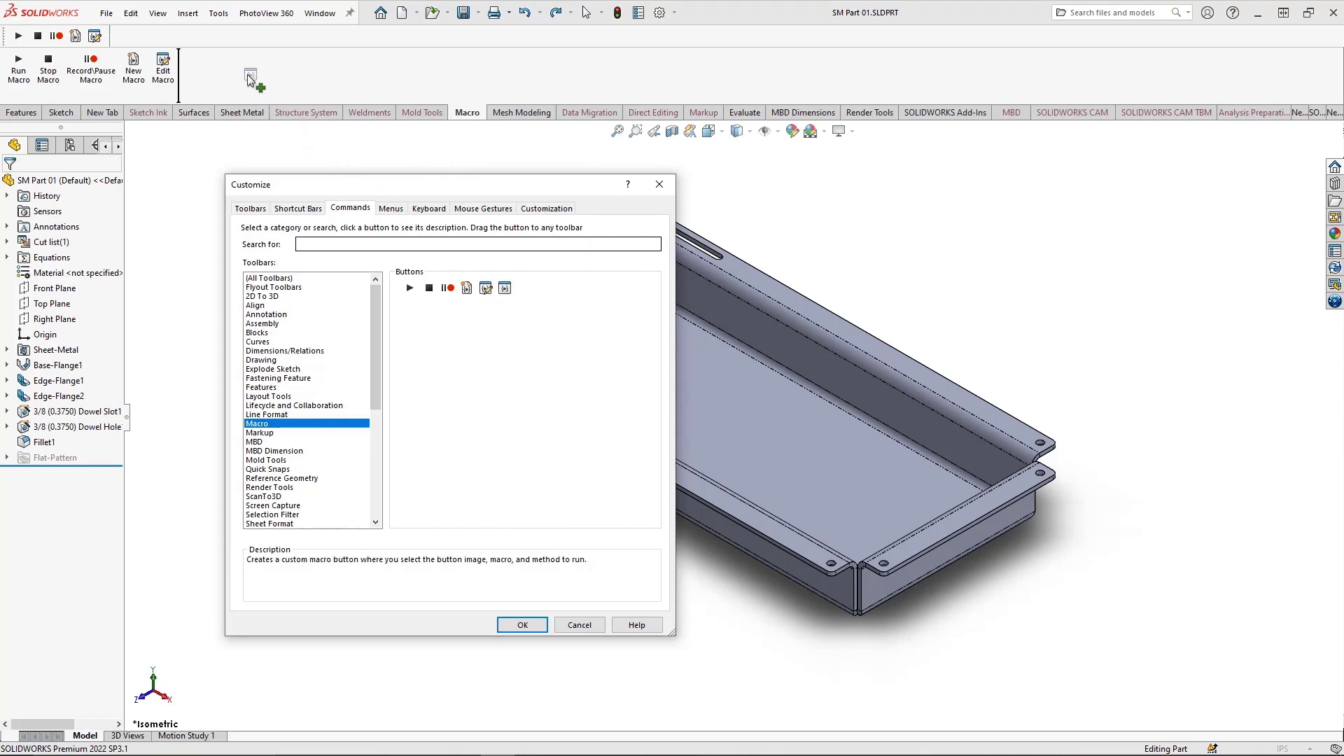
drag(245, 74, 246, 76)
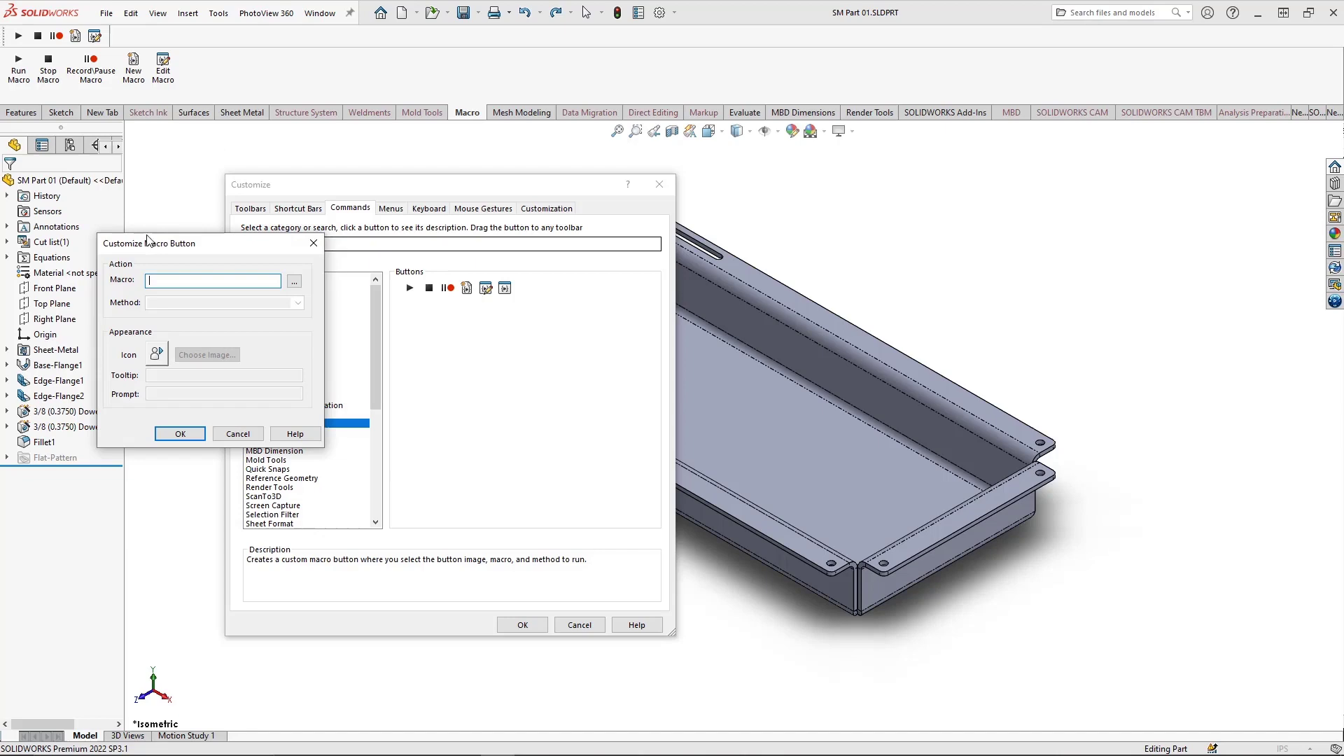
- Assign "Create Drawing - Multi-sheet predefined views.swp" to the new macro button and accept the toolbar customization
click(289, 281)
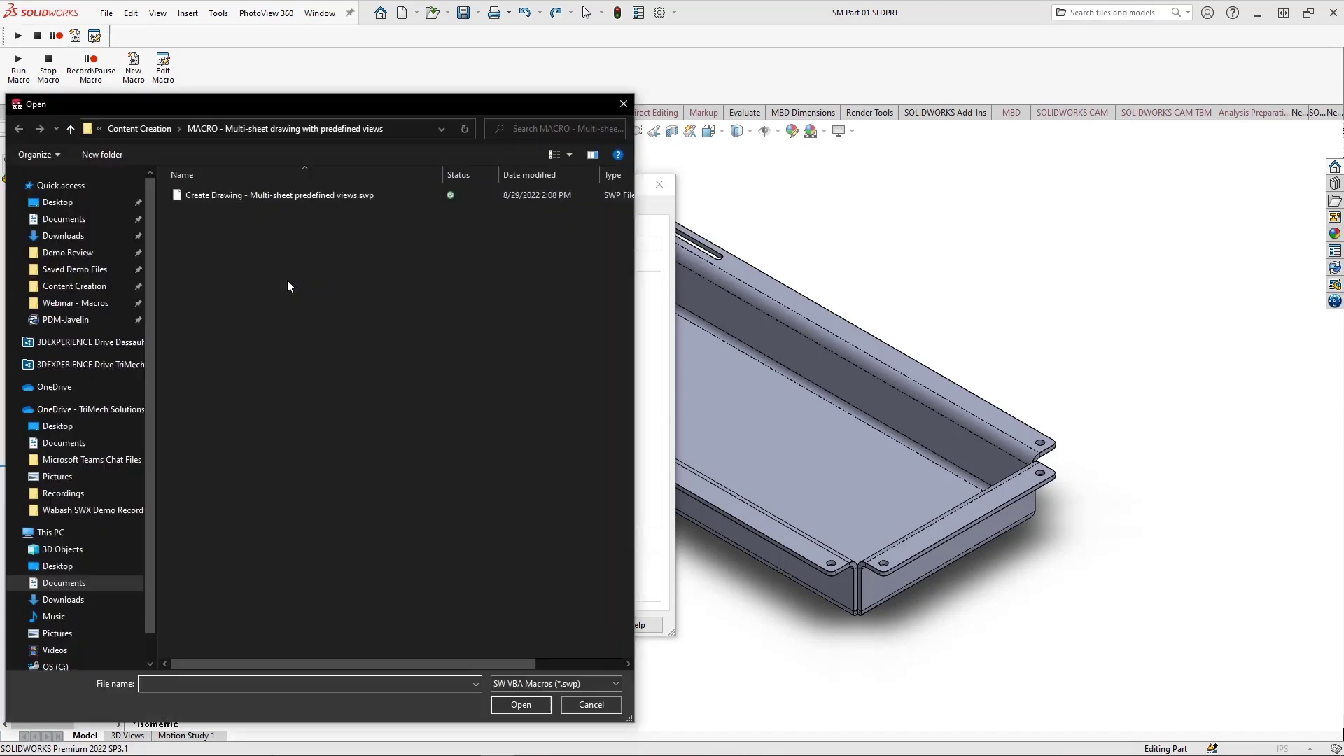
click(291, 192)
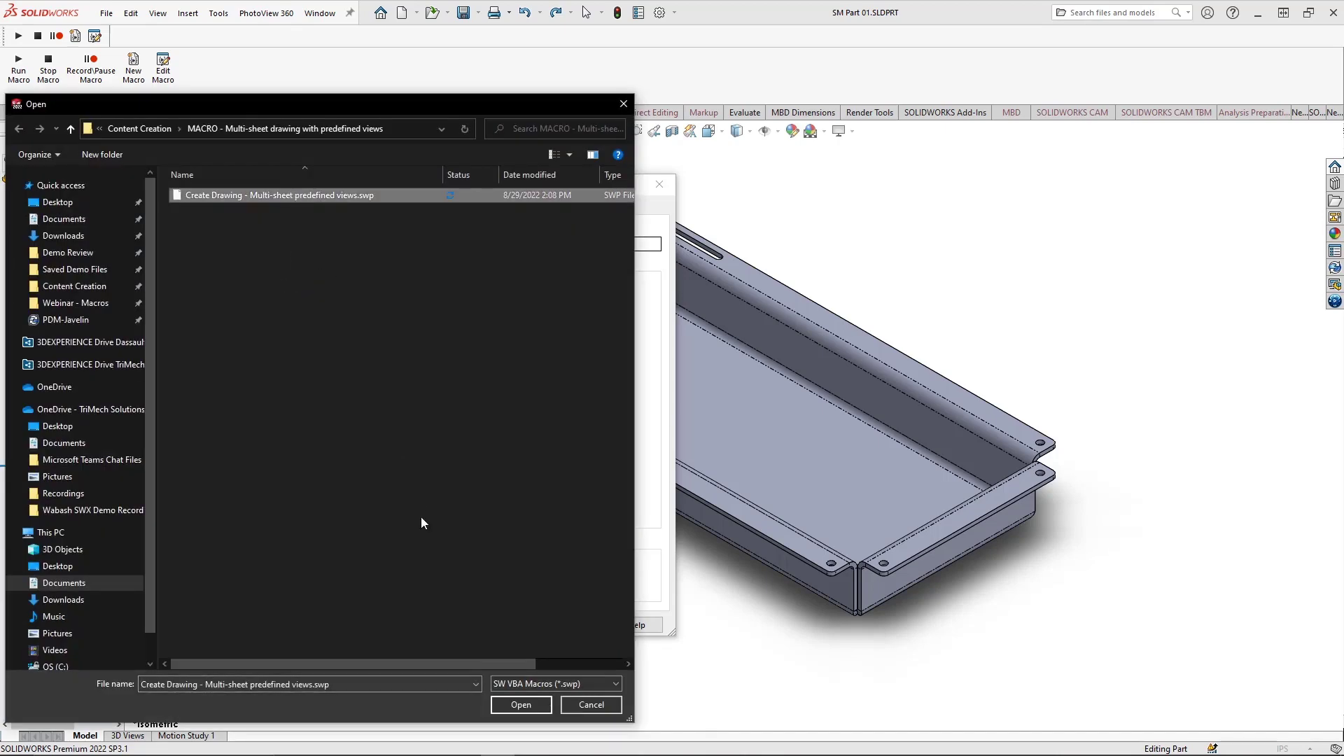
click(511, 704)
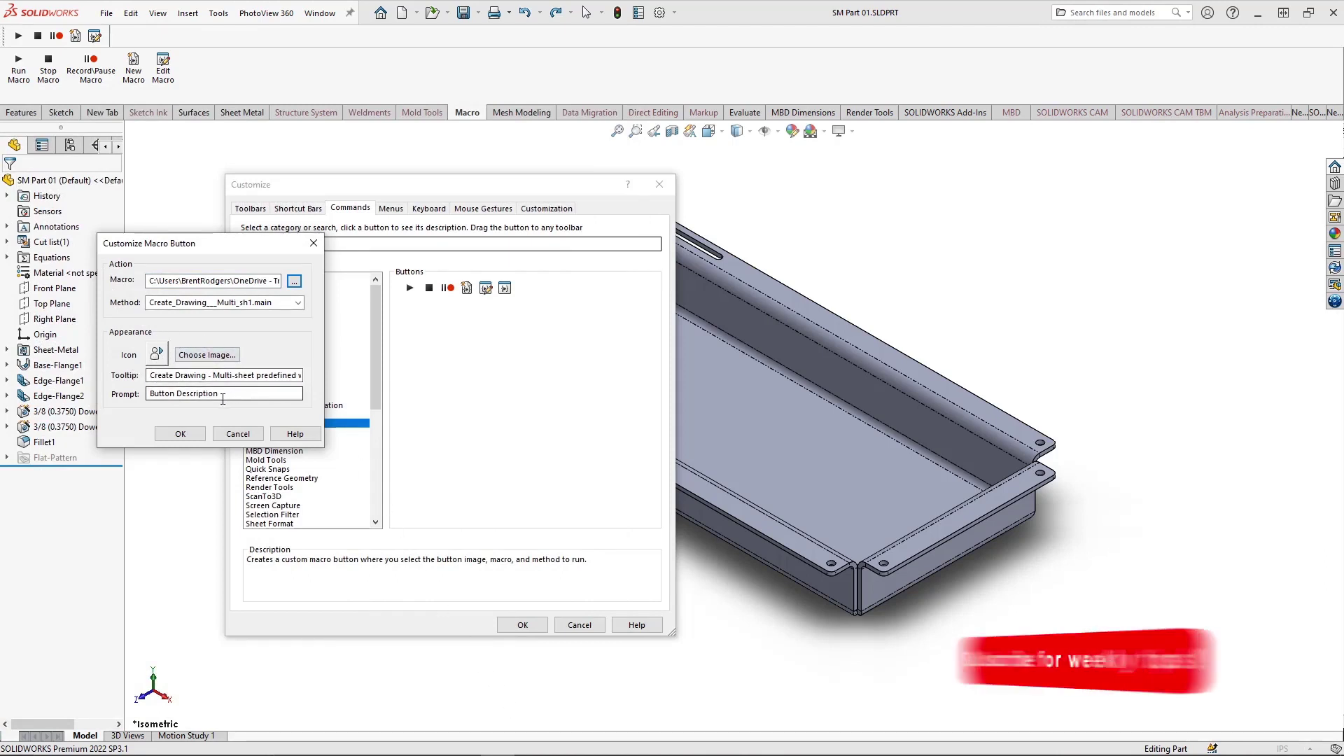
click(183, 436)
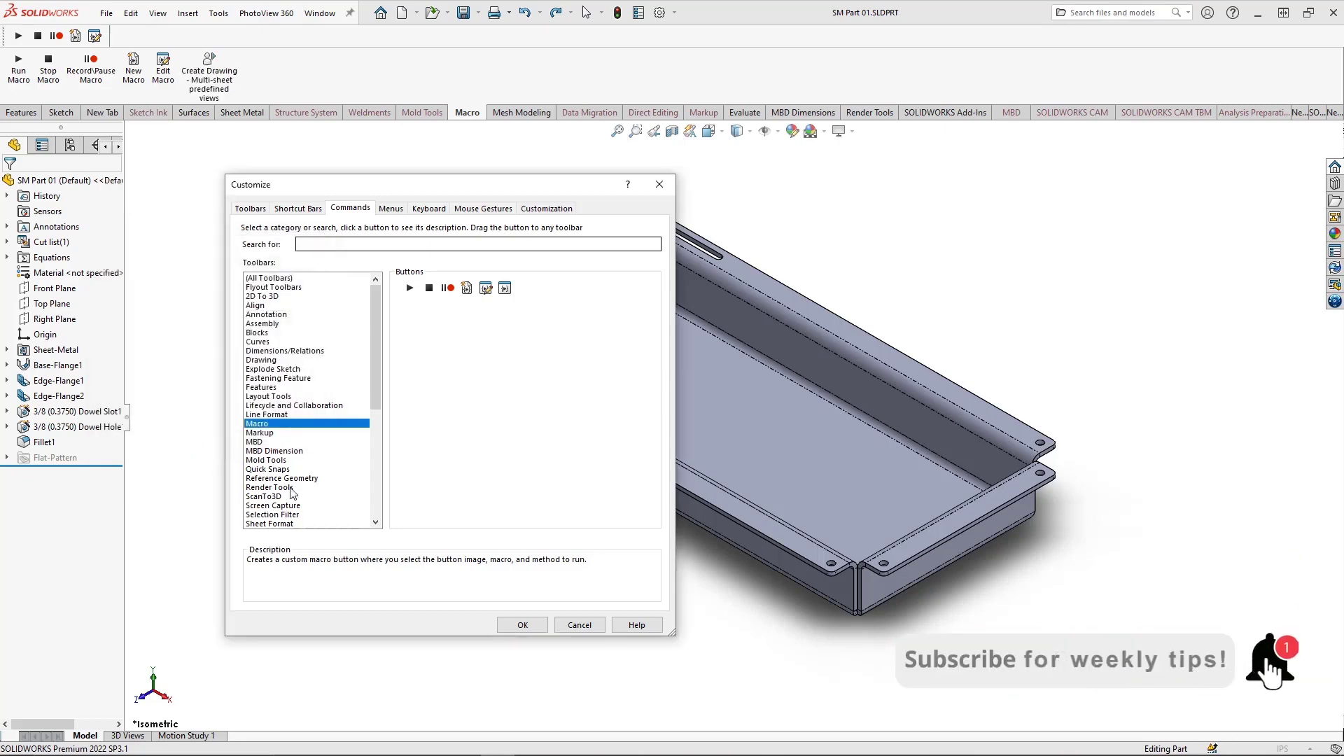
click(523, 624)
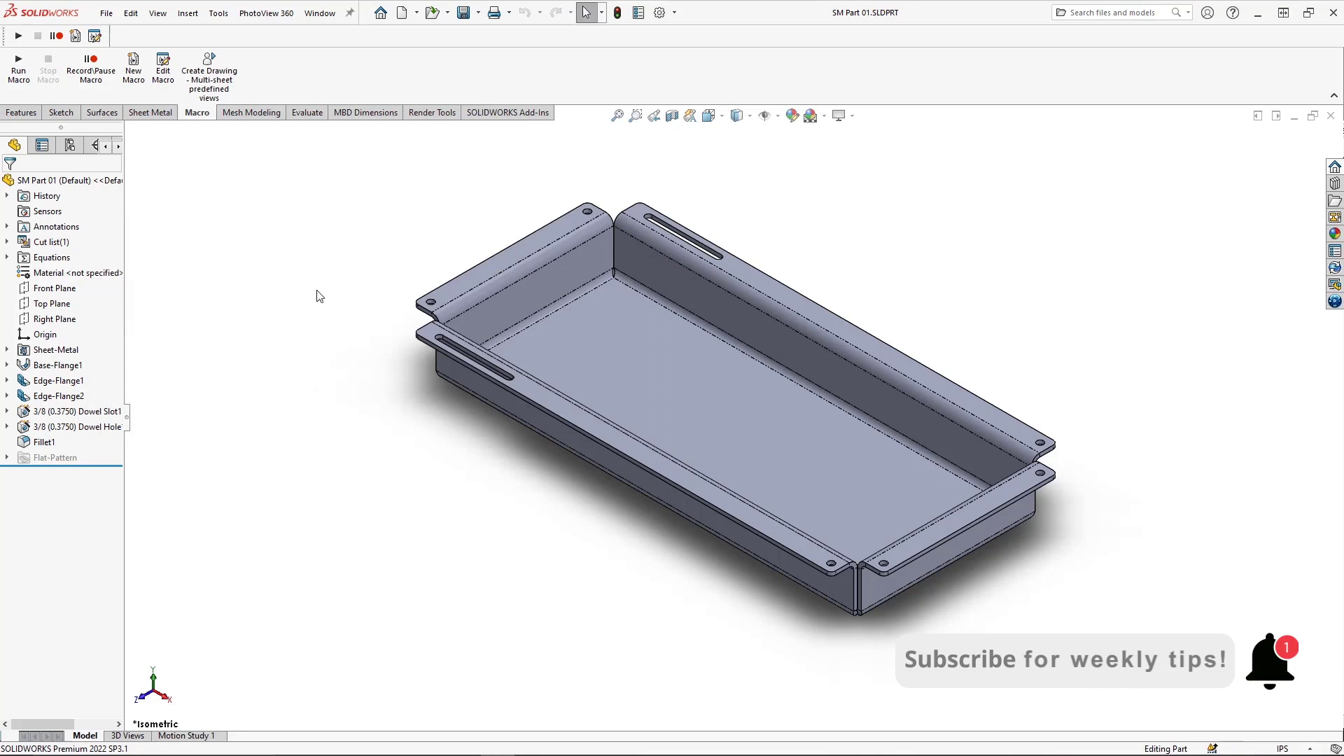
- Test the new Create Drawing macro button on the part, check Sheet1 of the generated drawing, and close that drawing
click(217, 80)
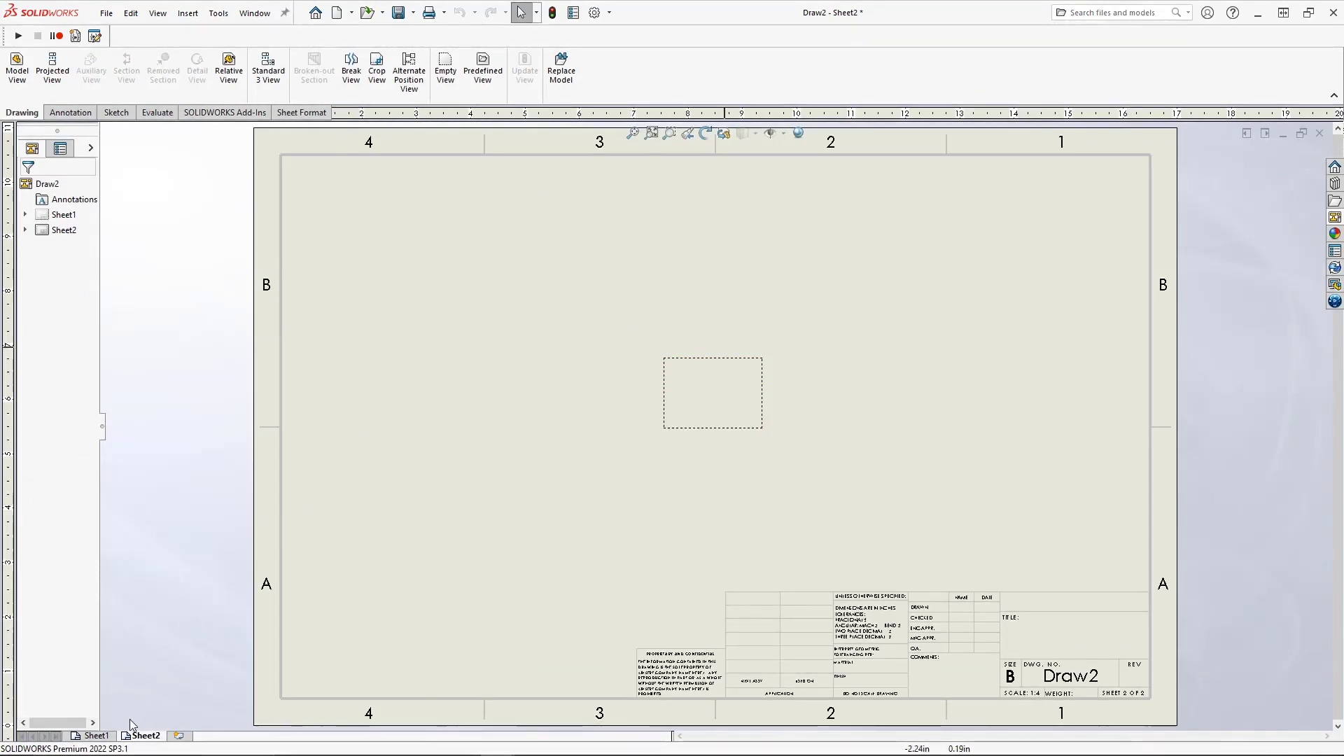
click(112, 737)
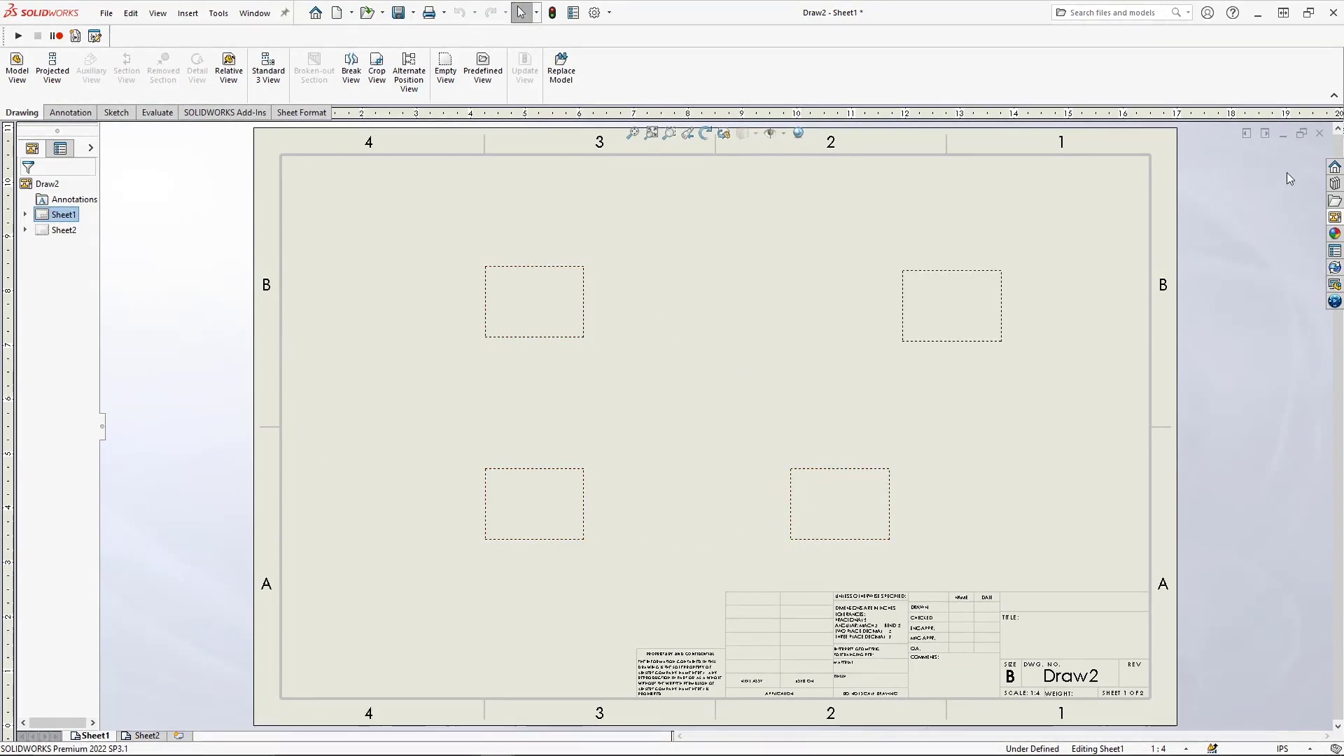
click(1319, 134)
click(708, 398)
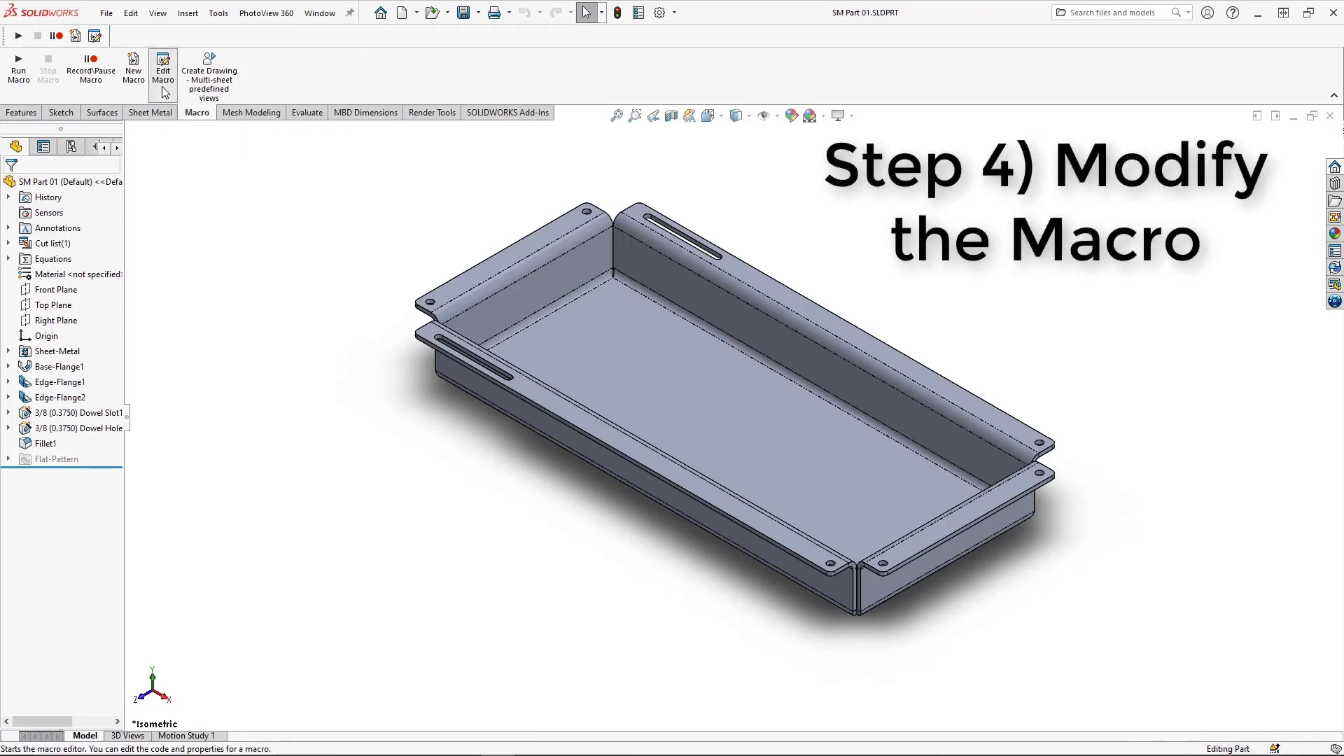
- Open "Create Drawing - Multi-sheet with predefined views.swp" for editing and look over its recorded code
click(164, 92)
click(202, 104)
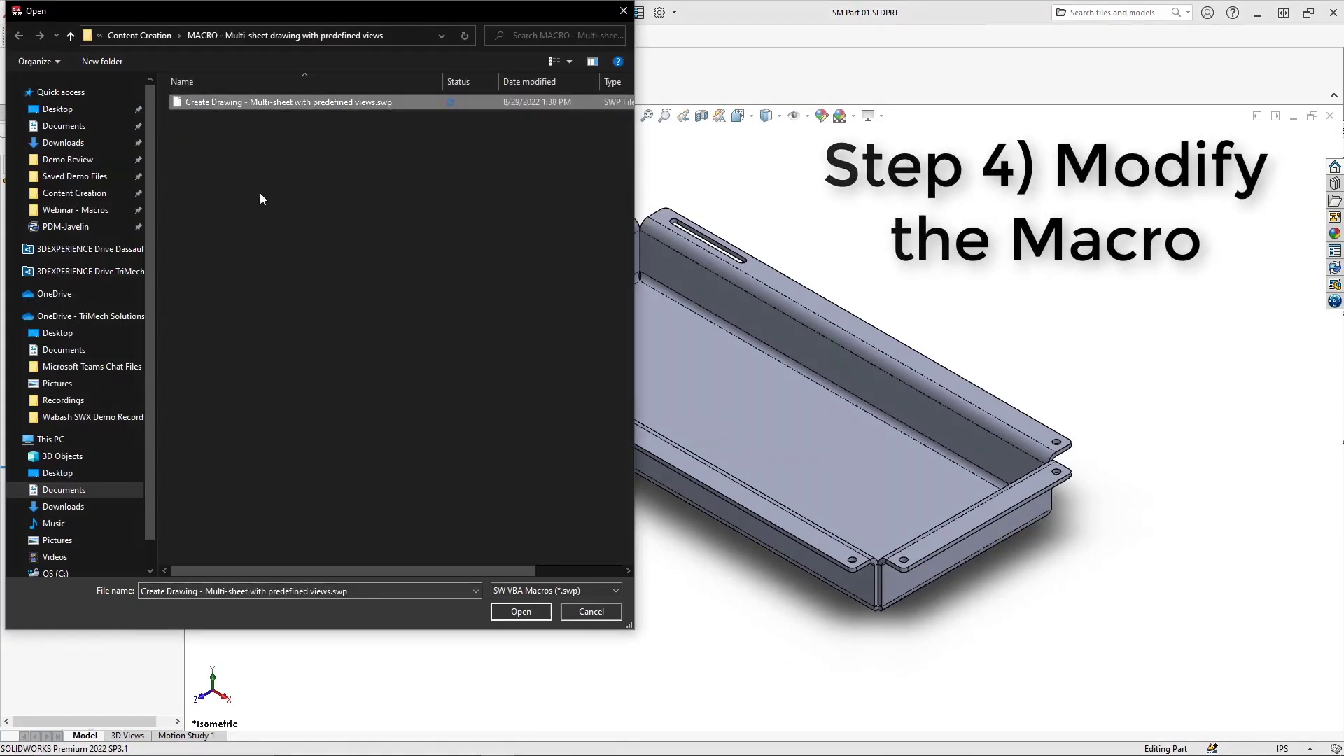
click(525, 613)
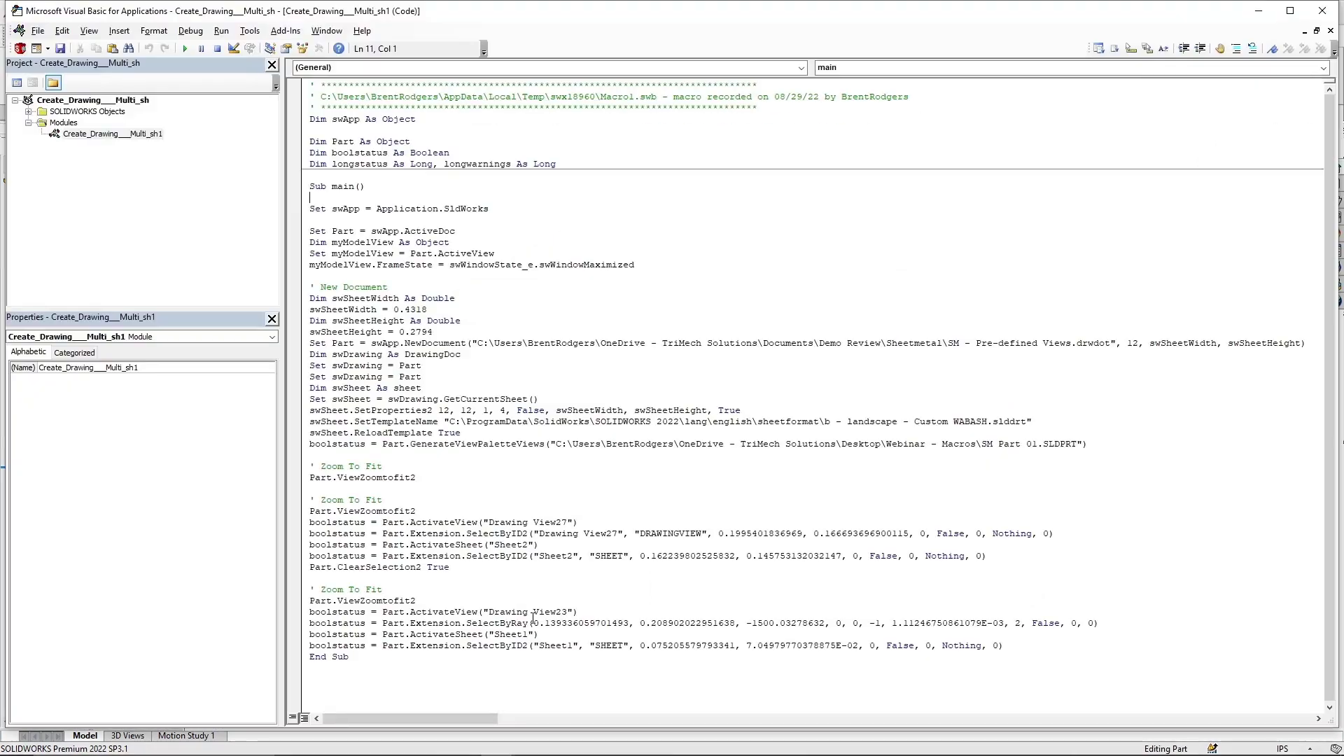
drag(536, 665, 299, 86)
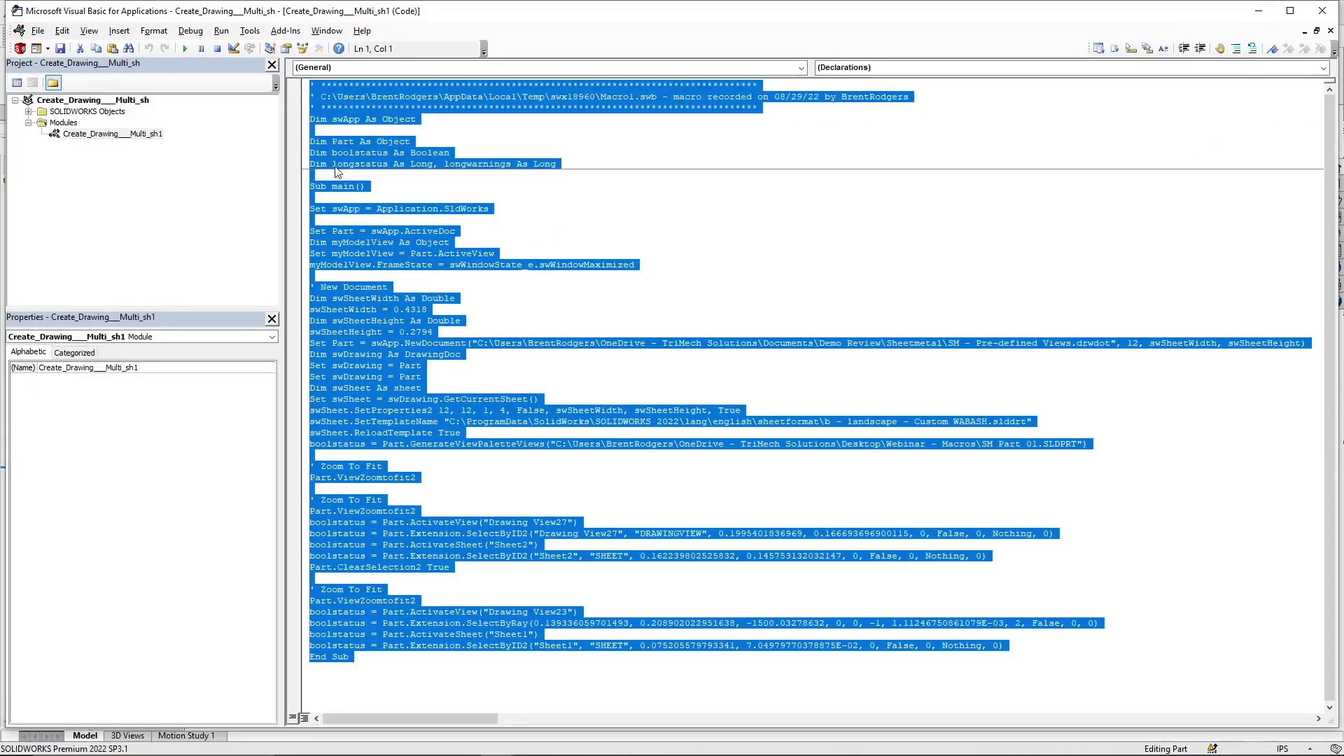
click(583, 656)
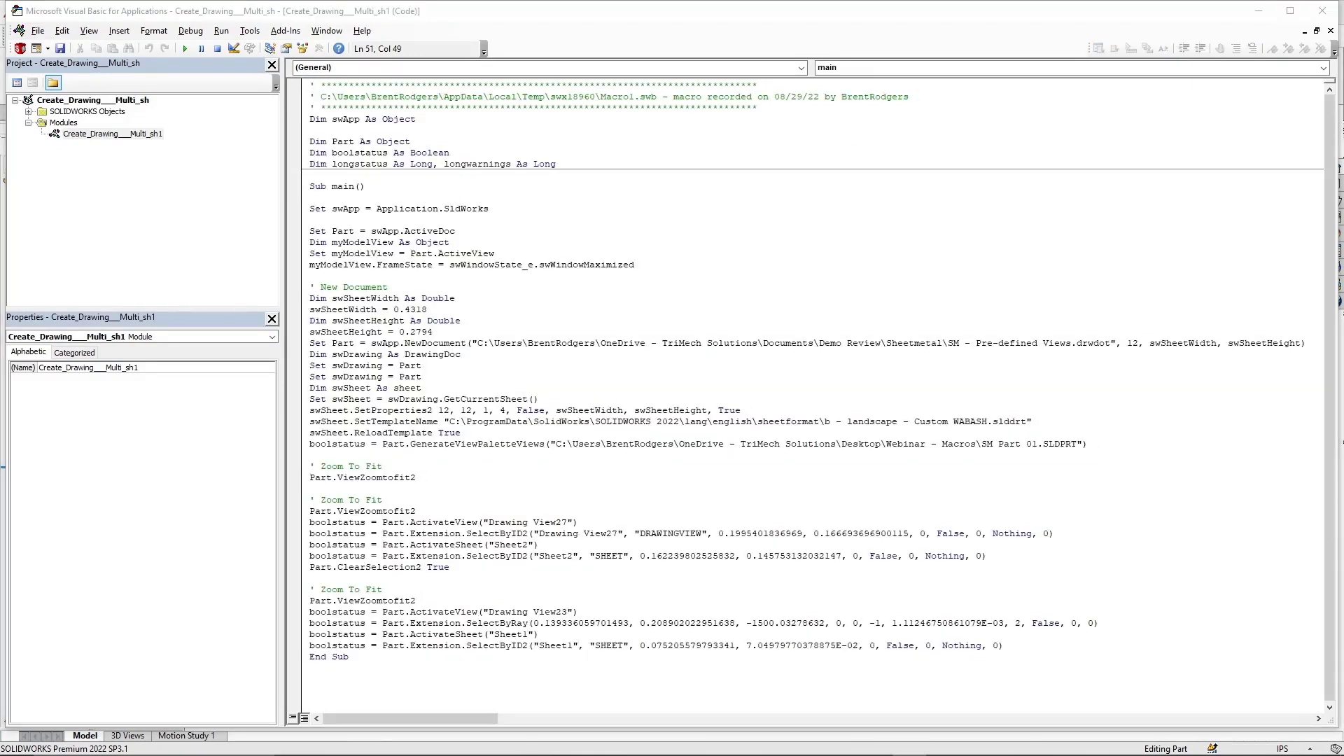
- Copy "FilePath = Part.GetPathName" from the Modify Notepad file into the macro as a separate line between the myModelView.FrameState line and the New Document comment
key(alt+Tab)
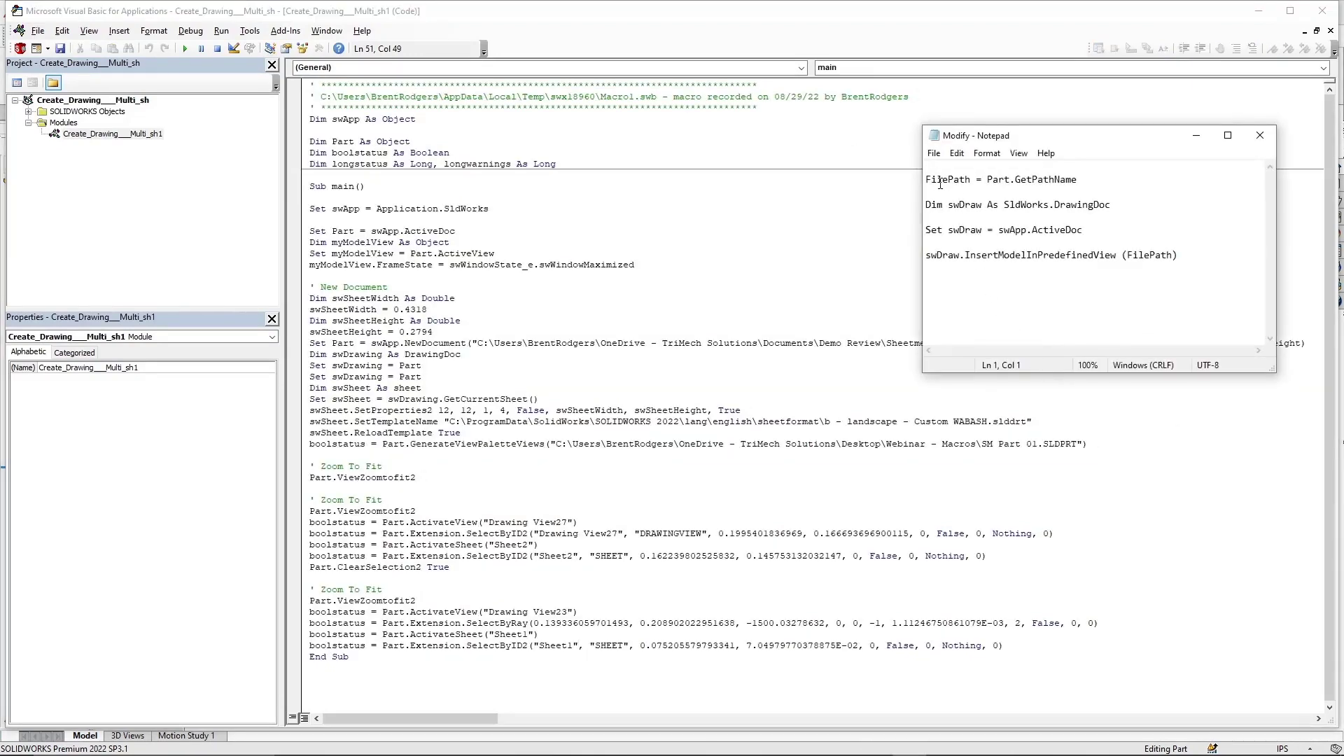
drag(930, 181, 1153, 264)
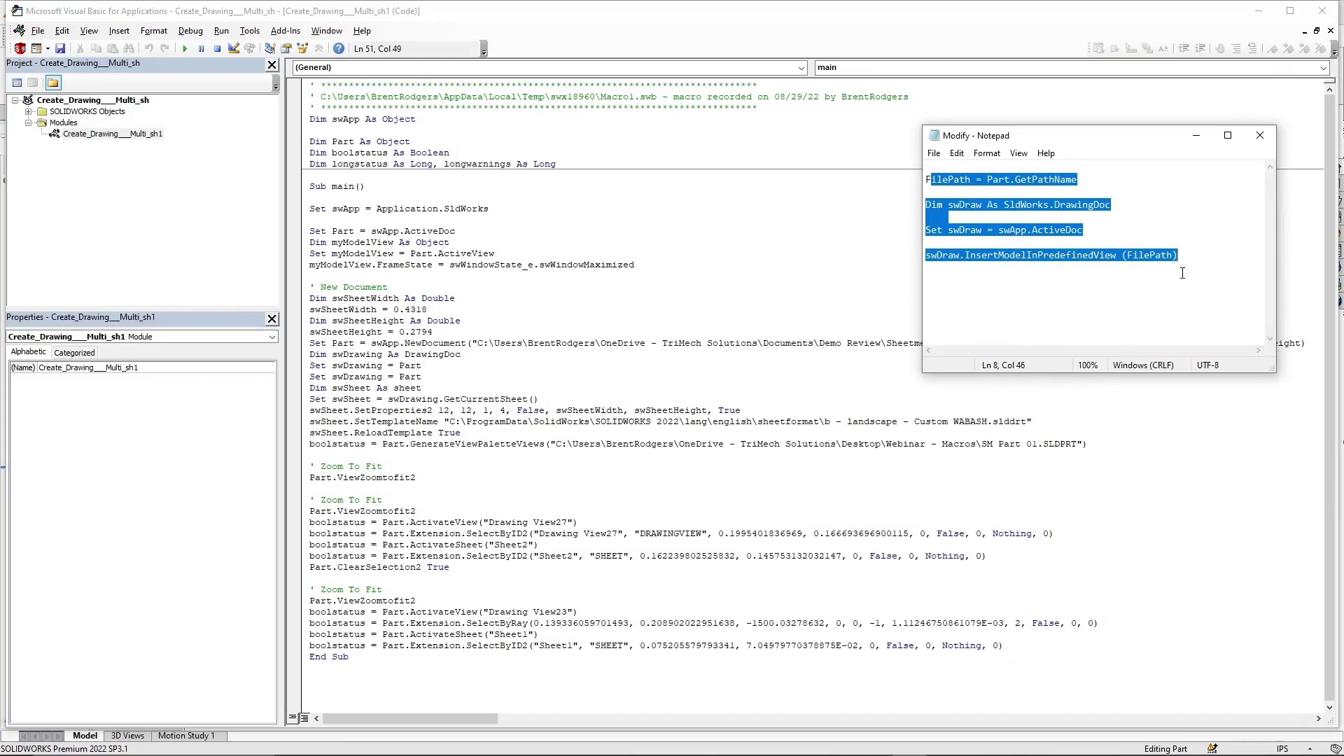
click(1178, 313)
drag(1085, 187, 955, 184)
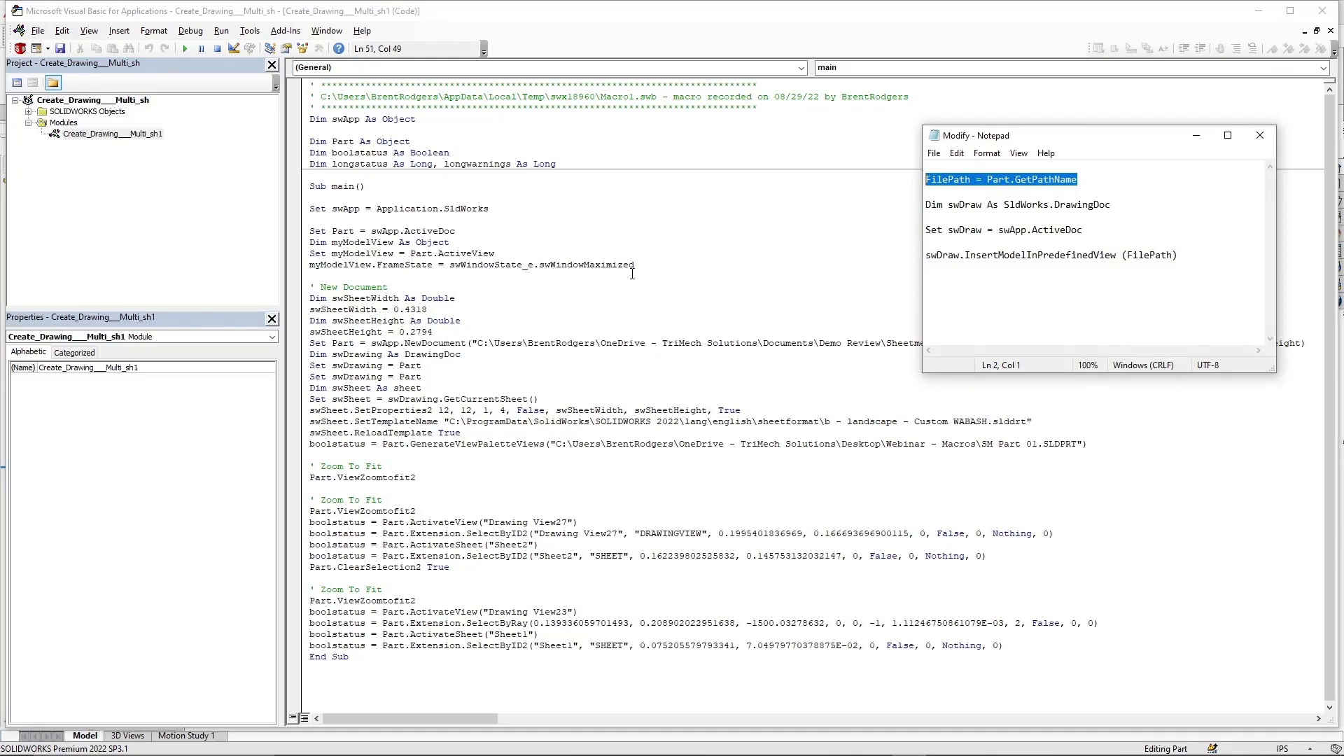
click(665, 263)
key(Return)
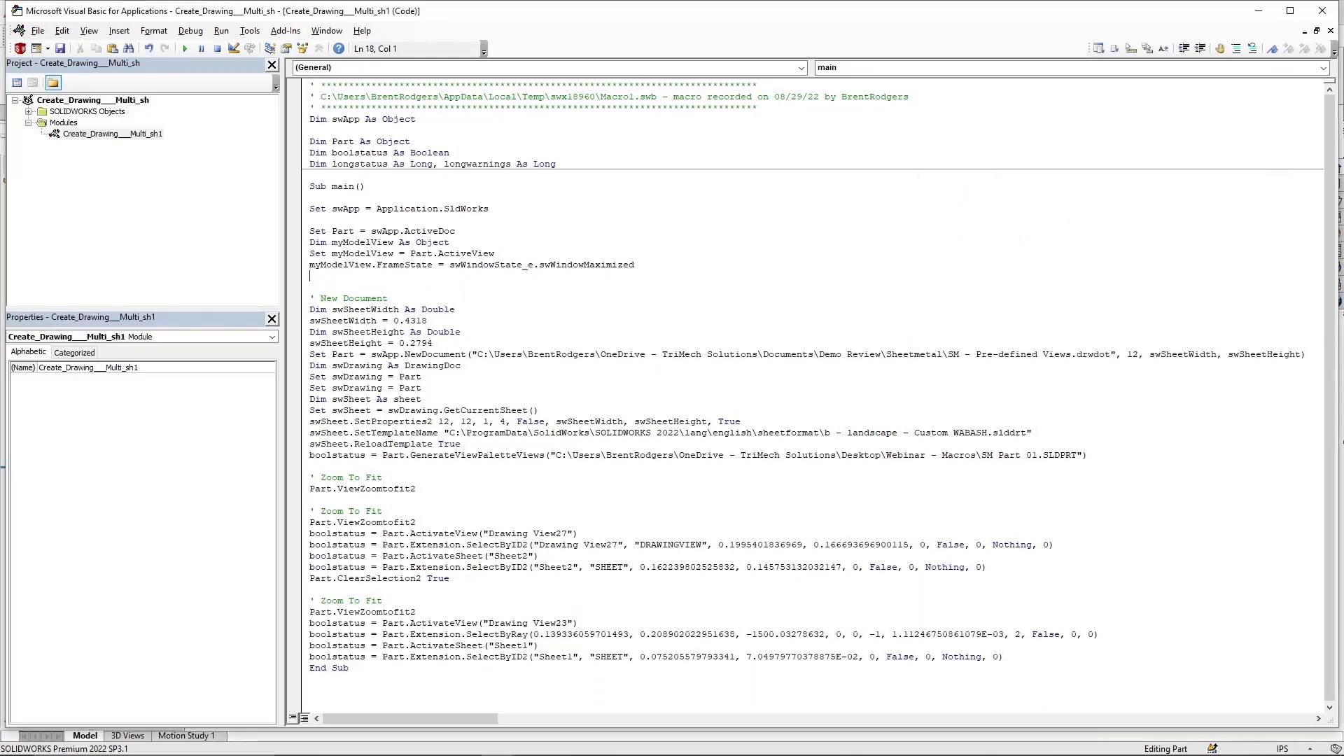
key(Return)
text(FilePath = Part.GetPathName)
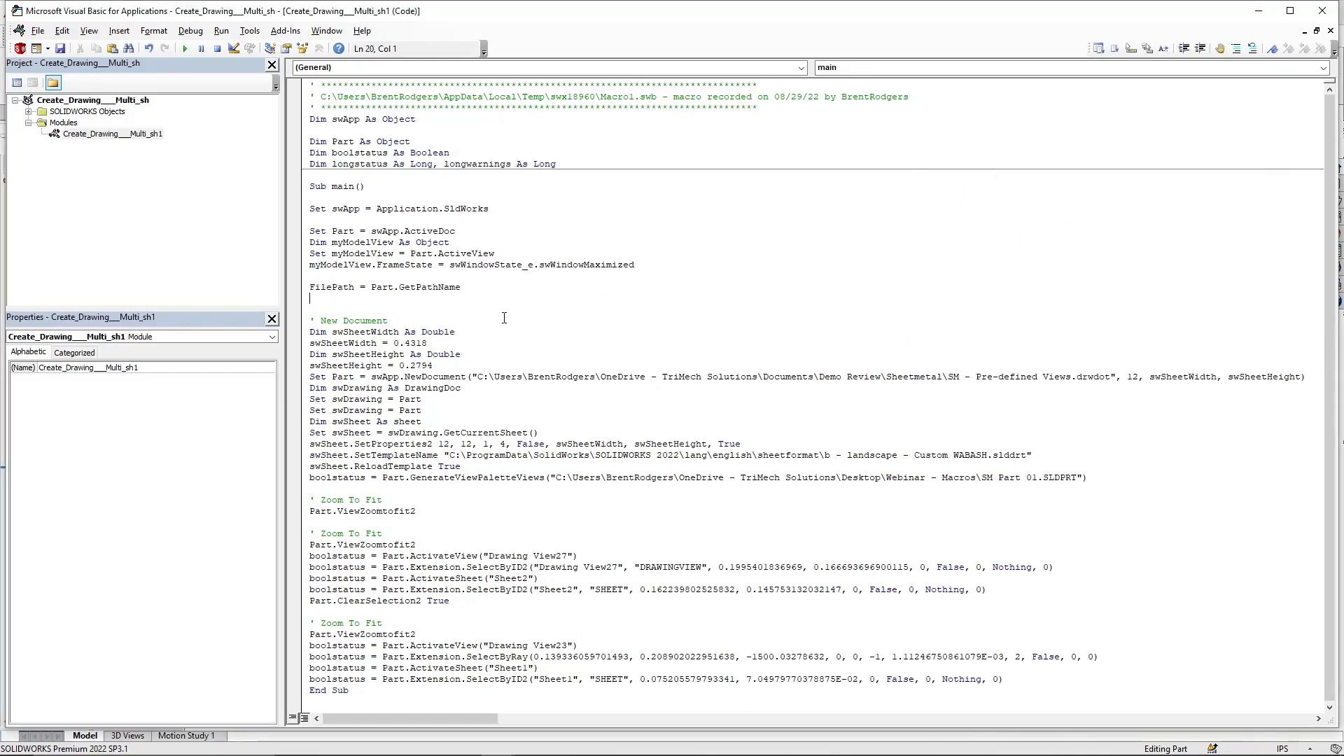
key(Delete)
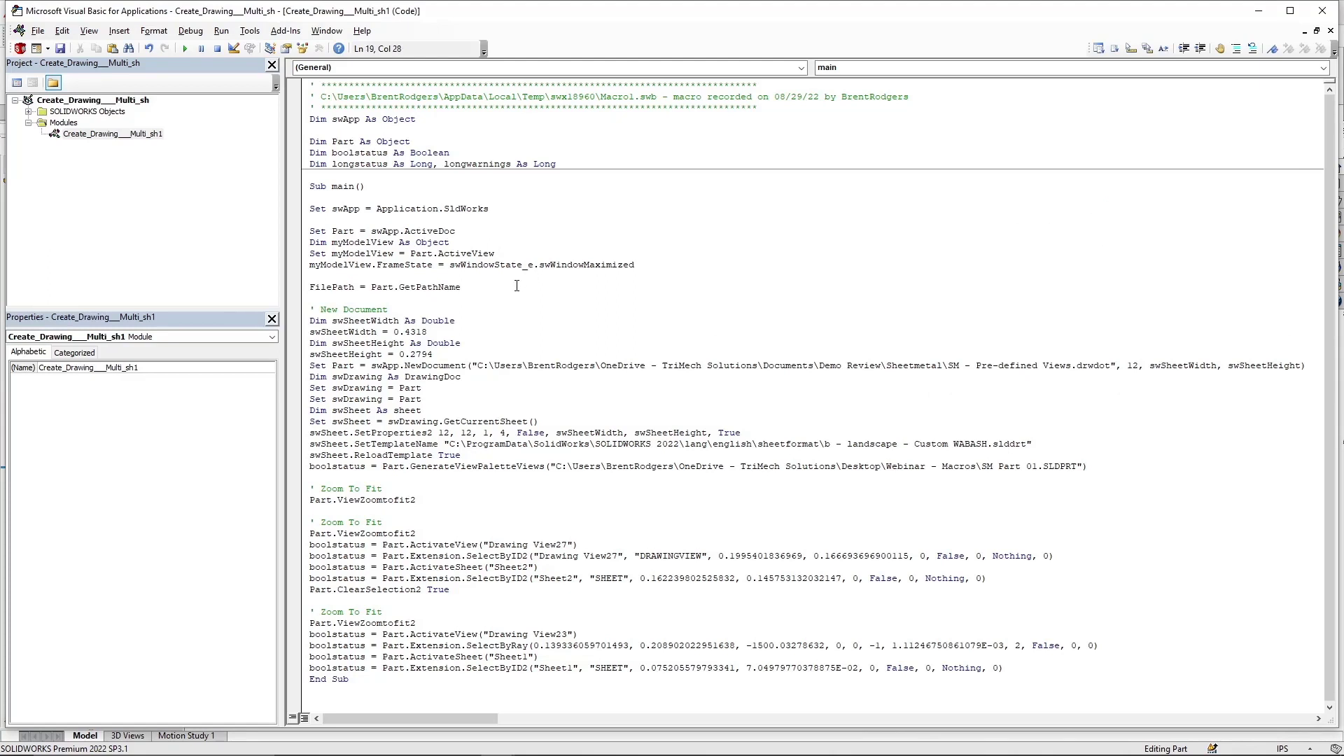
- Copy the "Dim swDraw As SldWorks.DrawingDoc", "Set swDraw = swApp.ActiveDoc" and "swDraw.InsertModelInPredefinedView (FilePath)" lines from Notepad to after the first Zoom To Fit block
key(alt+Tab)
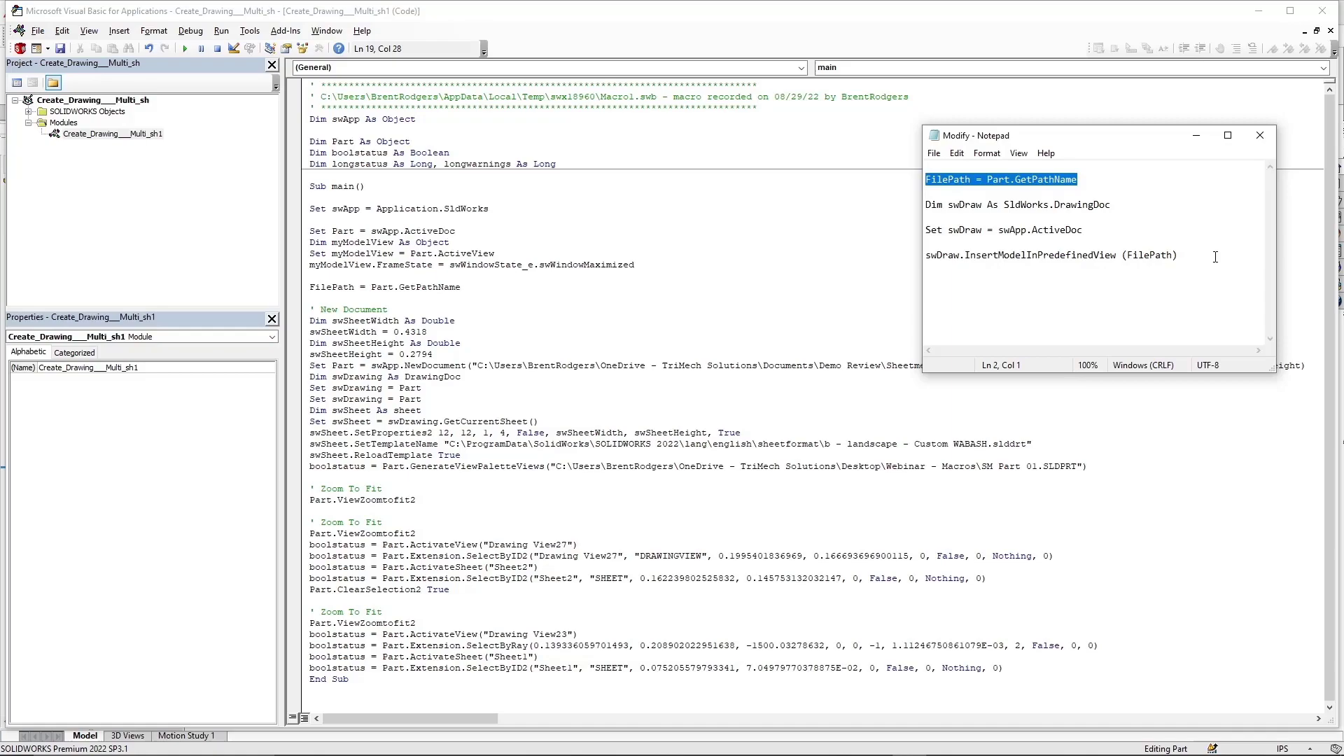
drag(1215, 257, 922, 204)
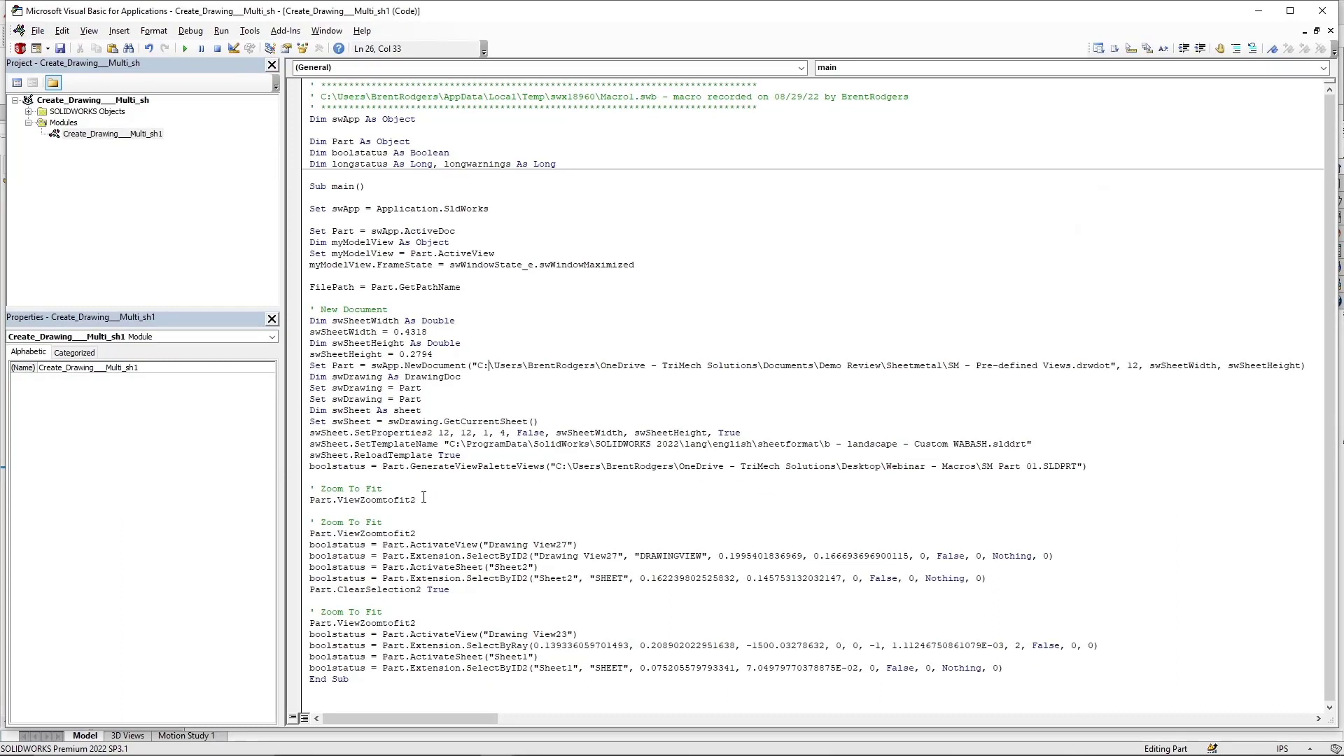
text(Dim swDraw As SldWorks.DrawingDoc  Set swDraw = swApp.ActiveDoc  swDraw.InsertModelInPredefinedView (FilePath))
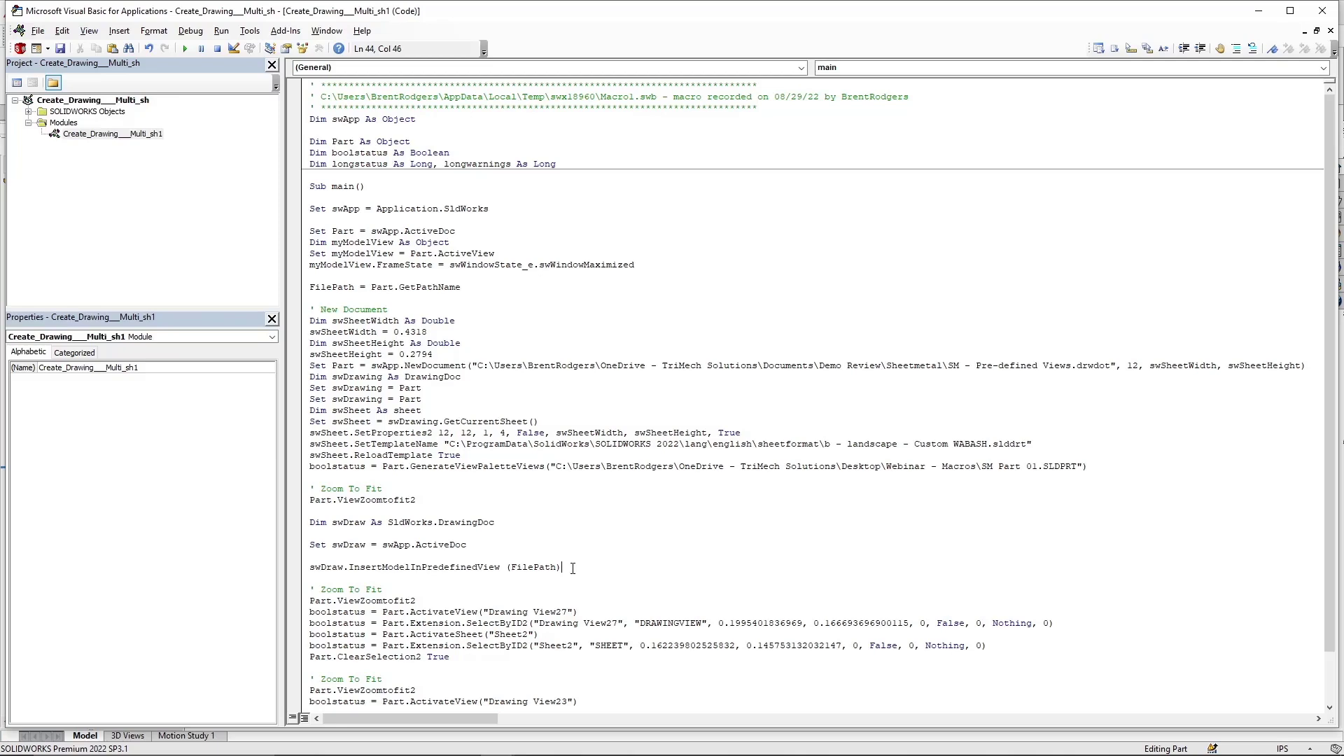
- Duplicate the "swDraw.InsertModelInPredefinedView (FilePath)" line after "Part.ClearSelection2 True", with a blank line before the last Zoom To Fit block
drag(562, 567, 309, 568)
key(ctrl+c)
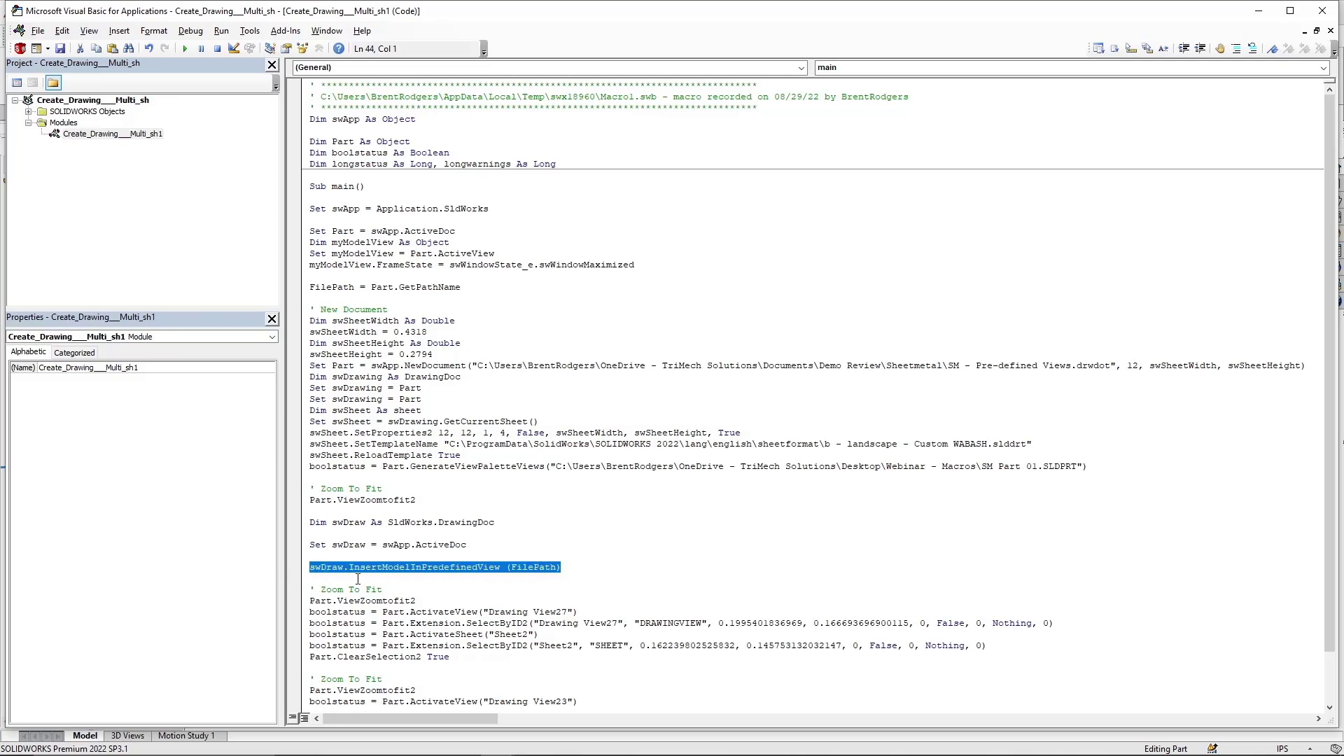
click(431, 581)
scroll(524, 590, down, 2)
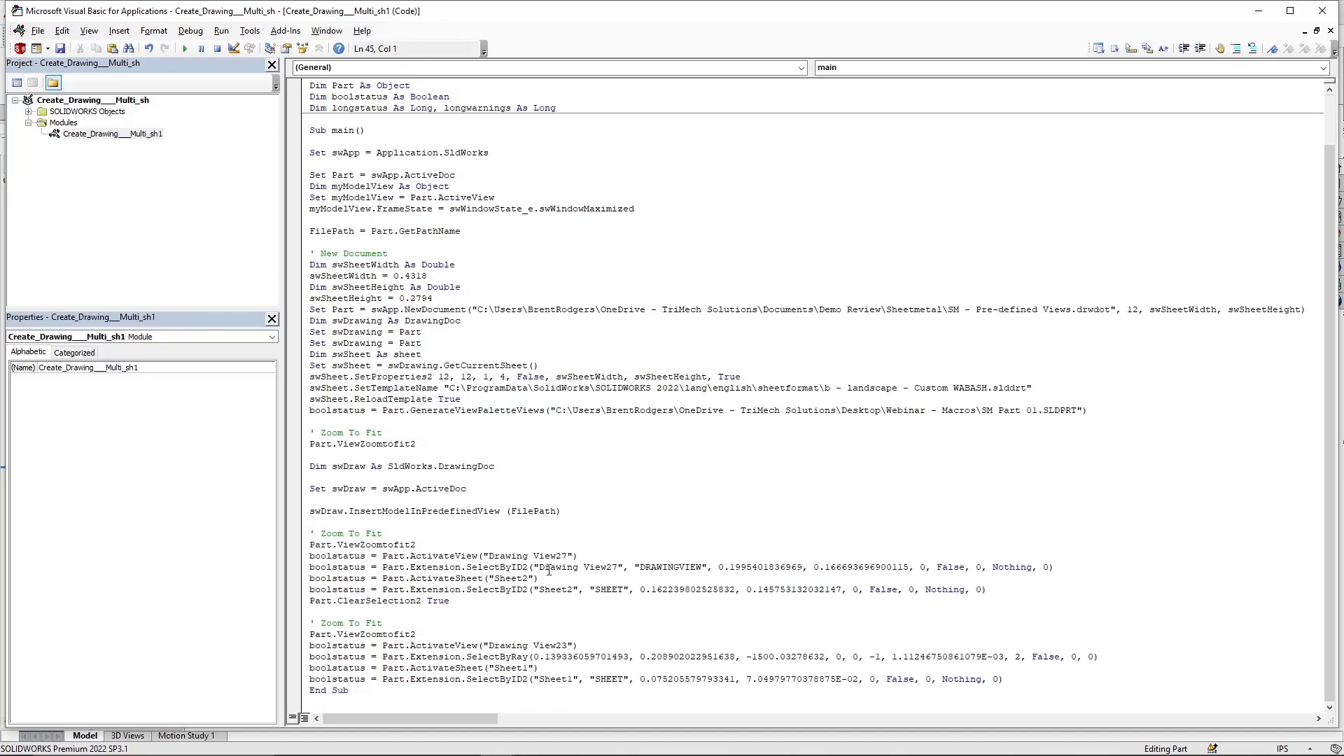
drag(471, 578, 538, 578)
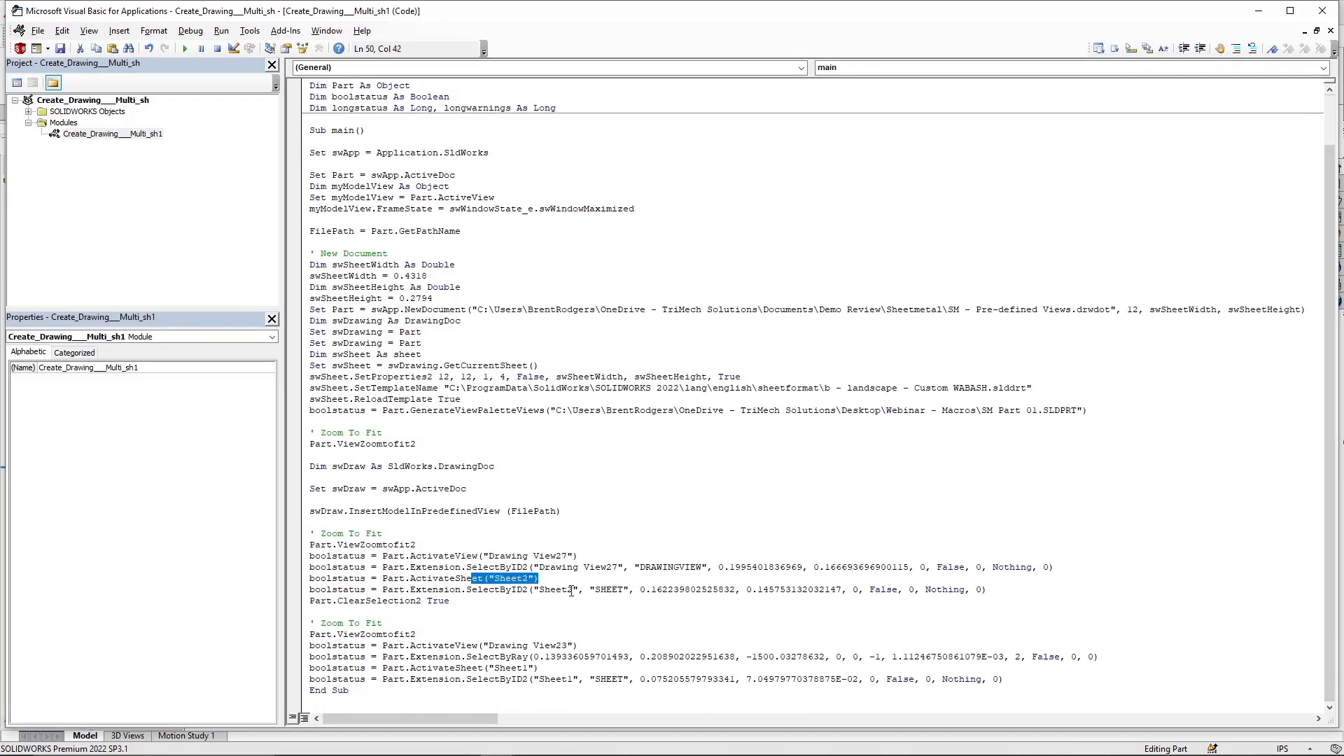
click(468, 612)
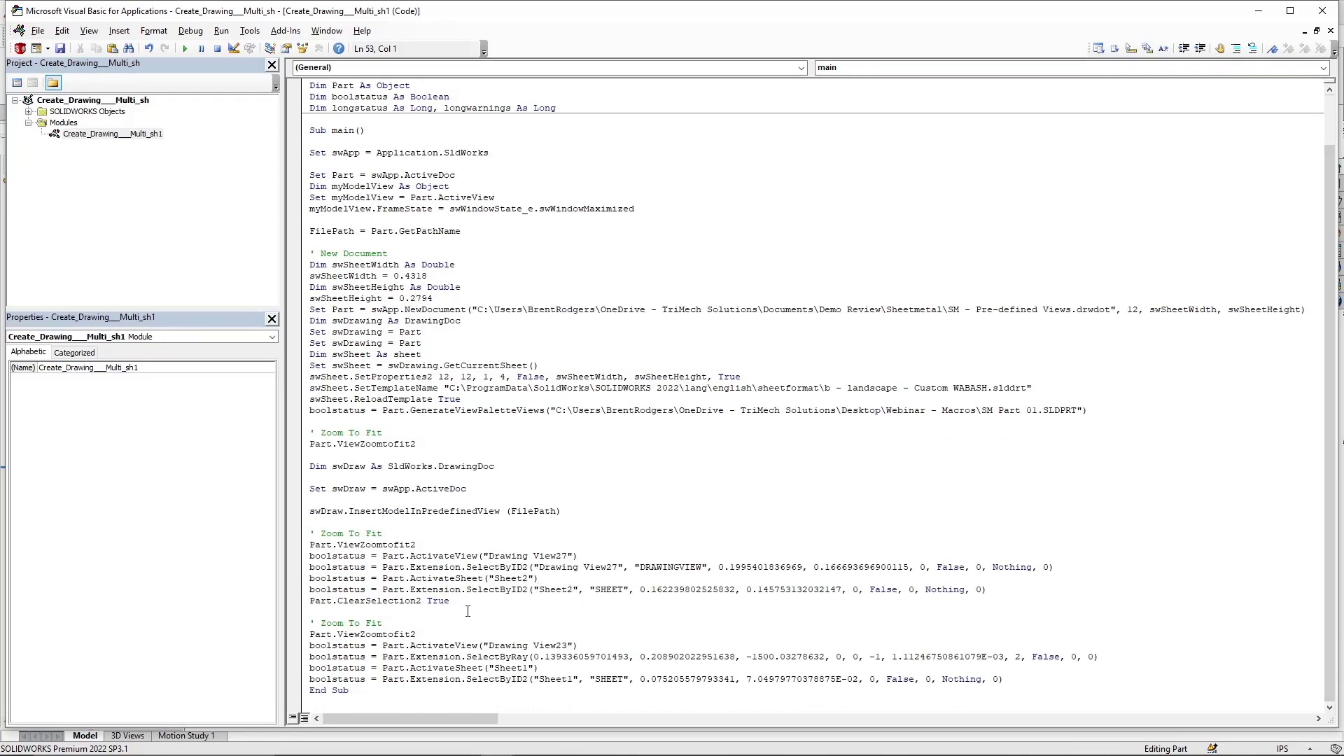
key(ctrl+v)
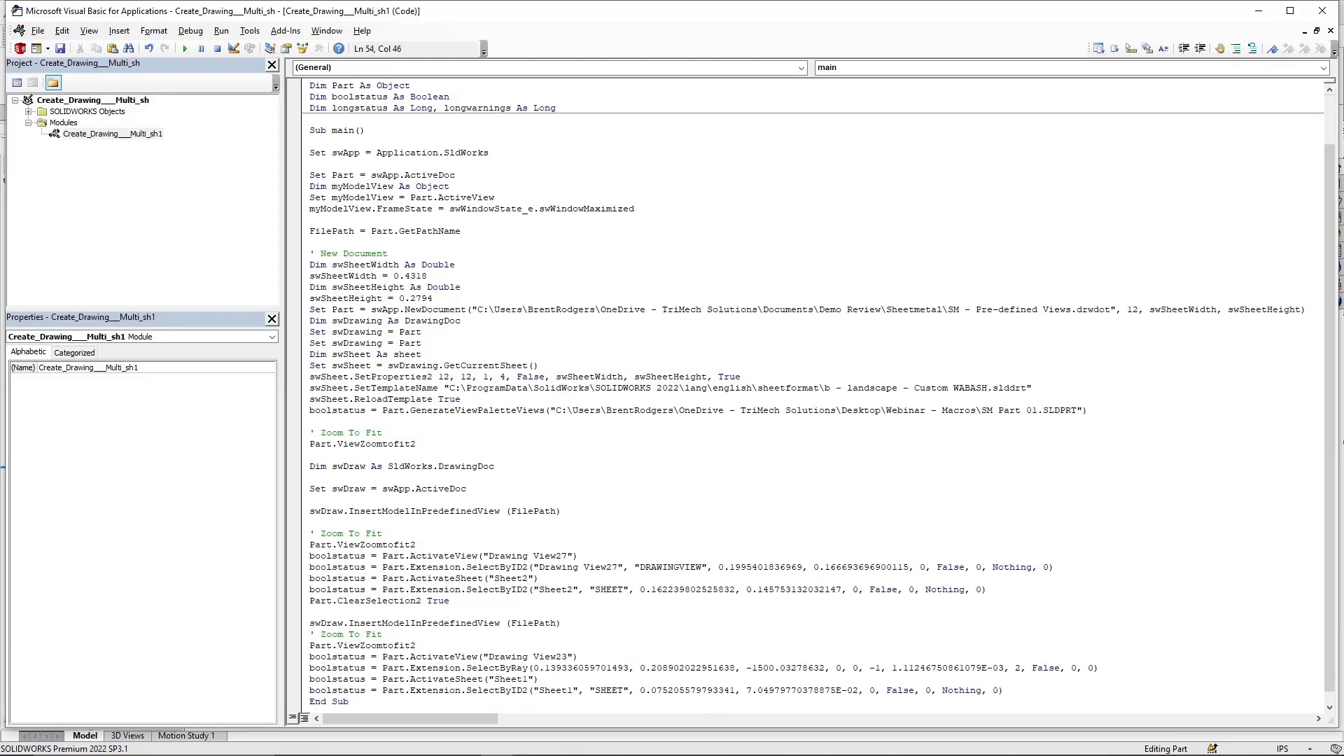
key(Return)
scroll(498, 581, down, 1)
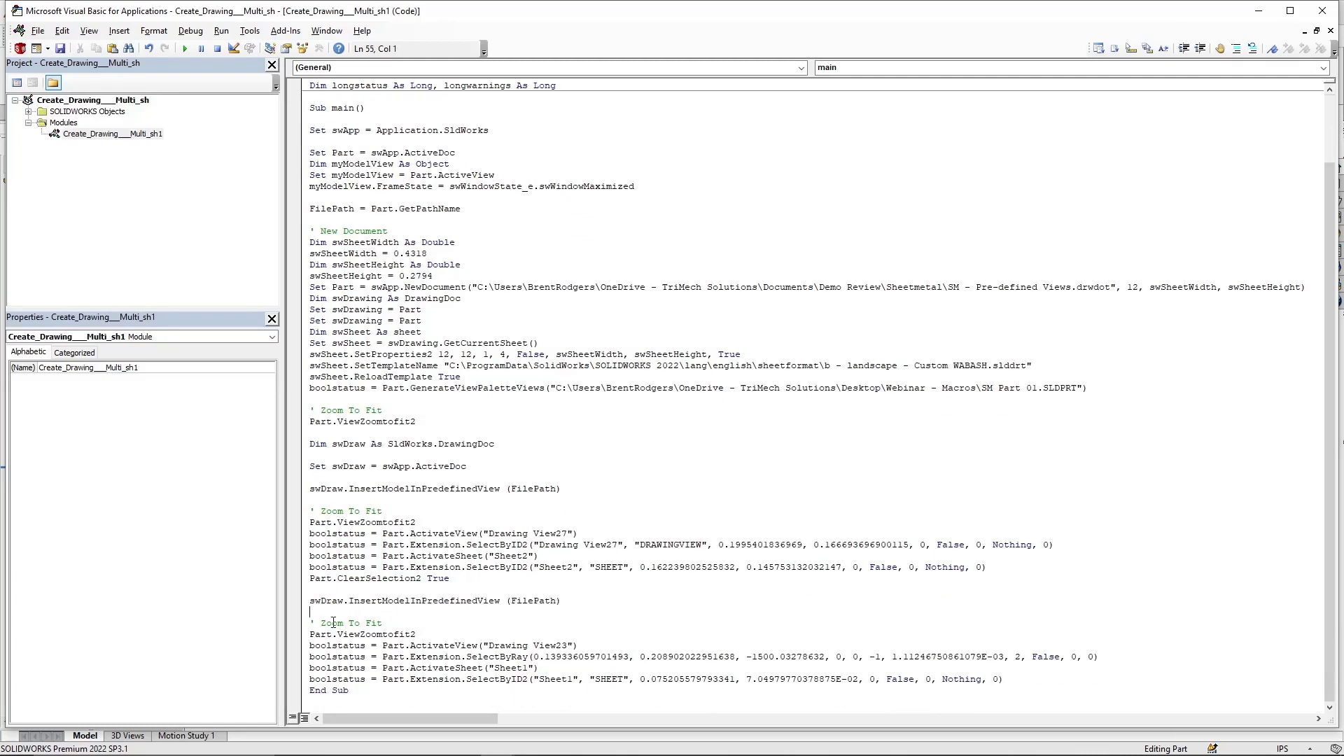
- Save the modified macro and close the Visual Basic editor
click(550, 702)
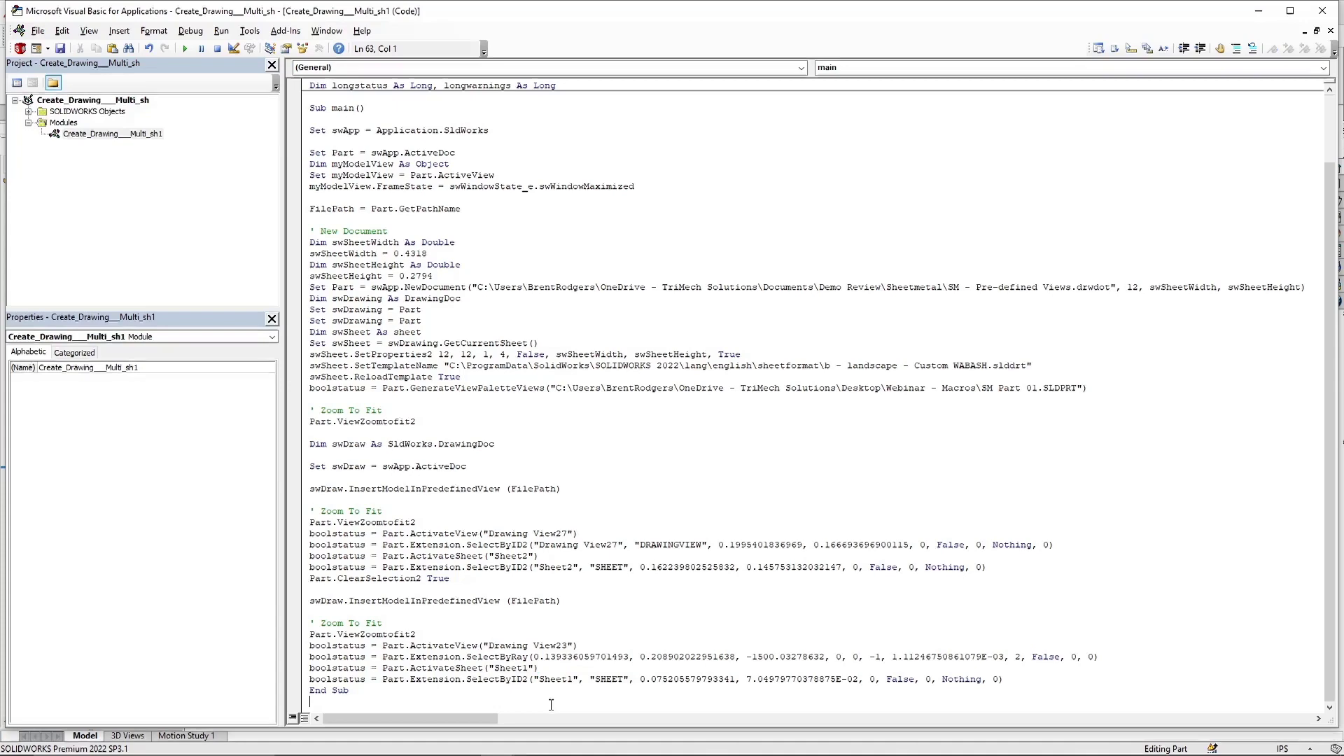
click(61, 49)
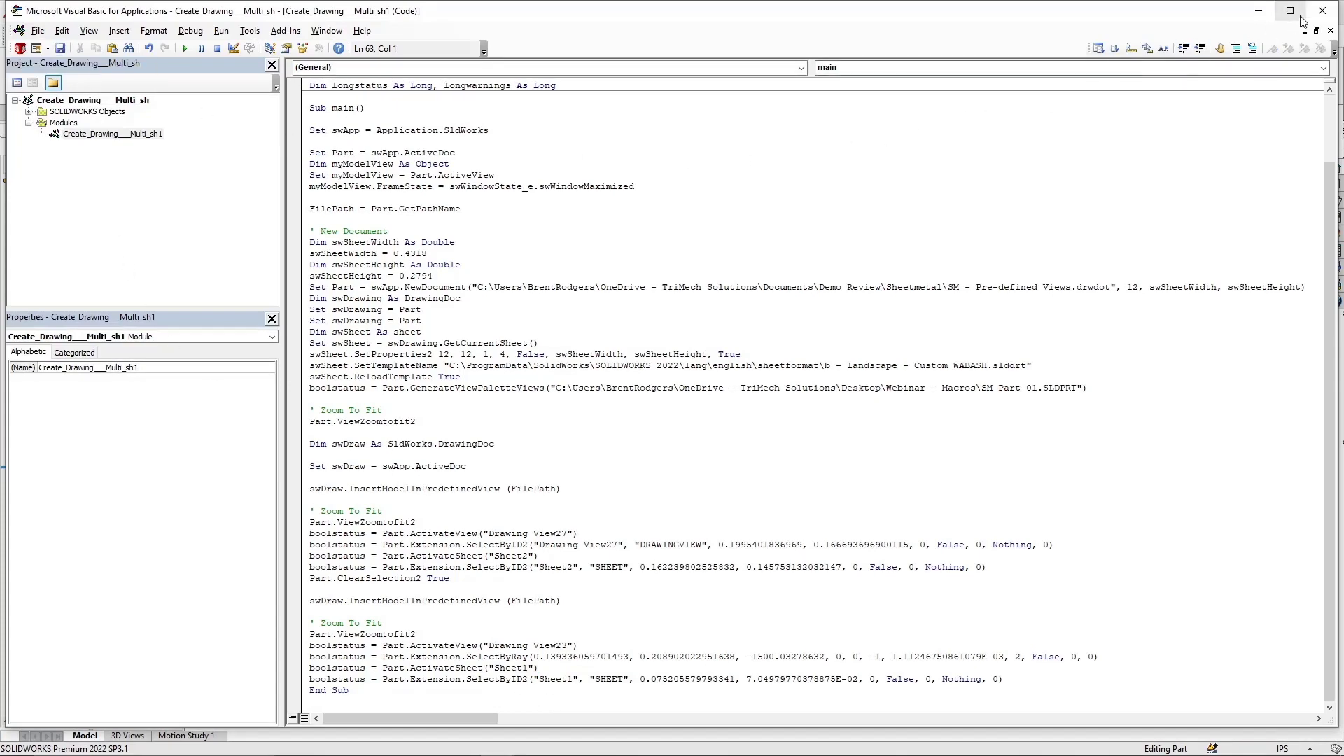
click(1322, 10)
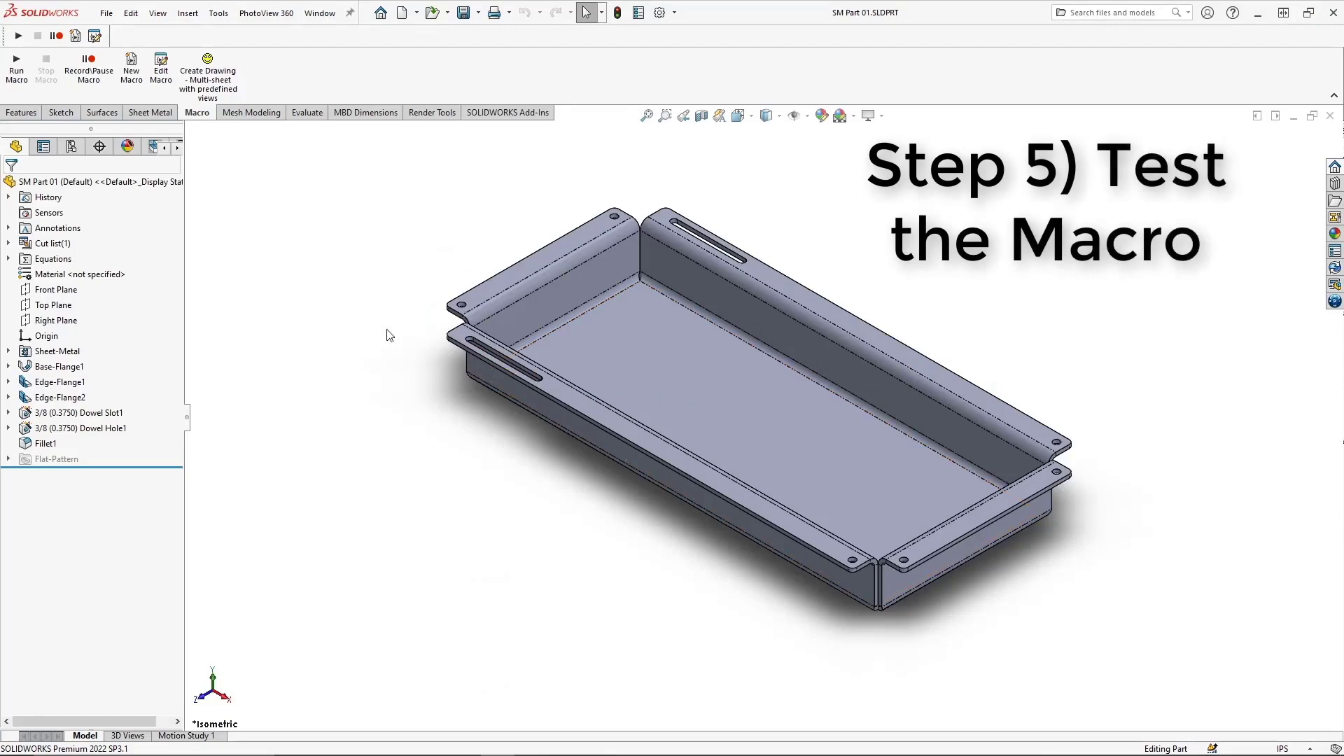
- Run the modified macro from its custom button on the part and display Sheet2 of the resulting drawing
click(209, 96)
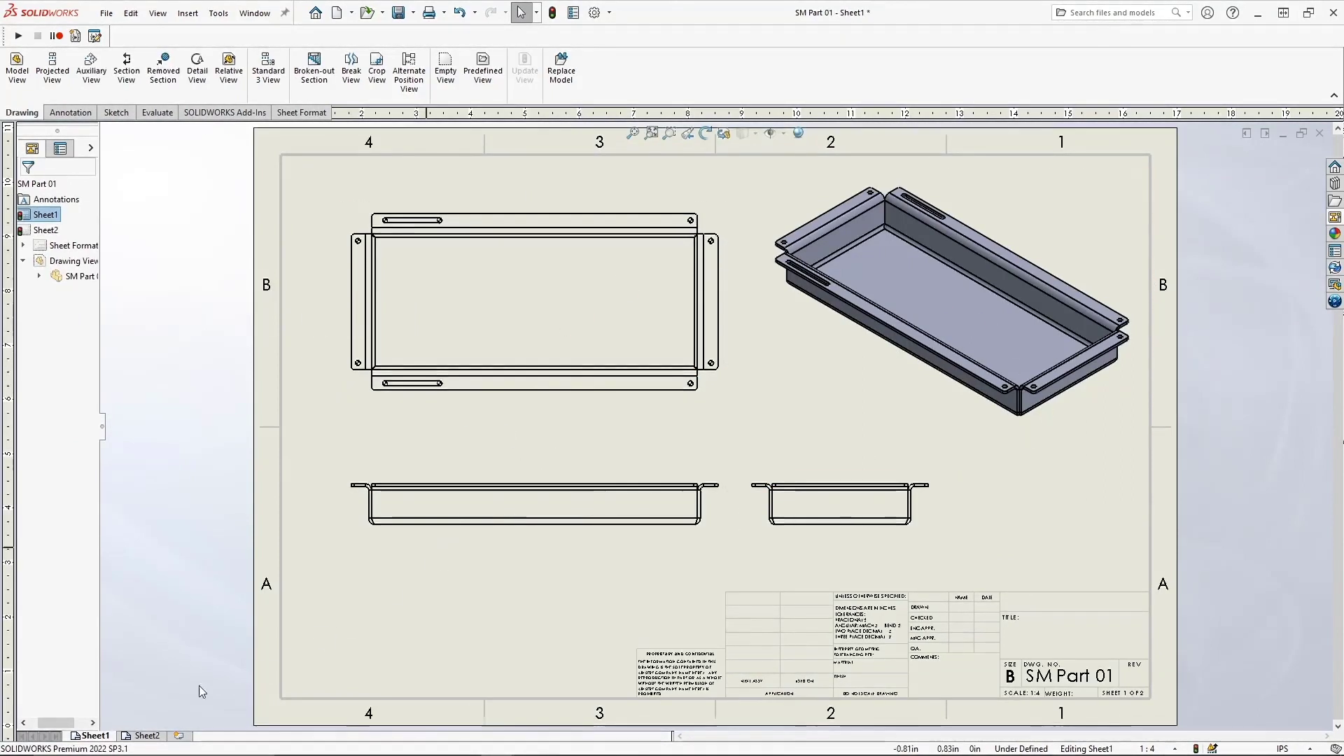
click(151, 736)
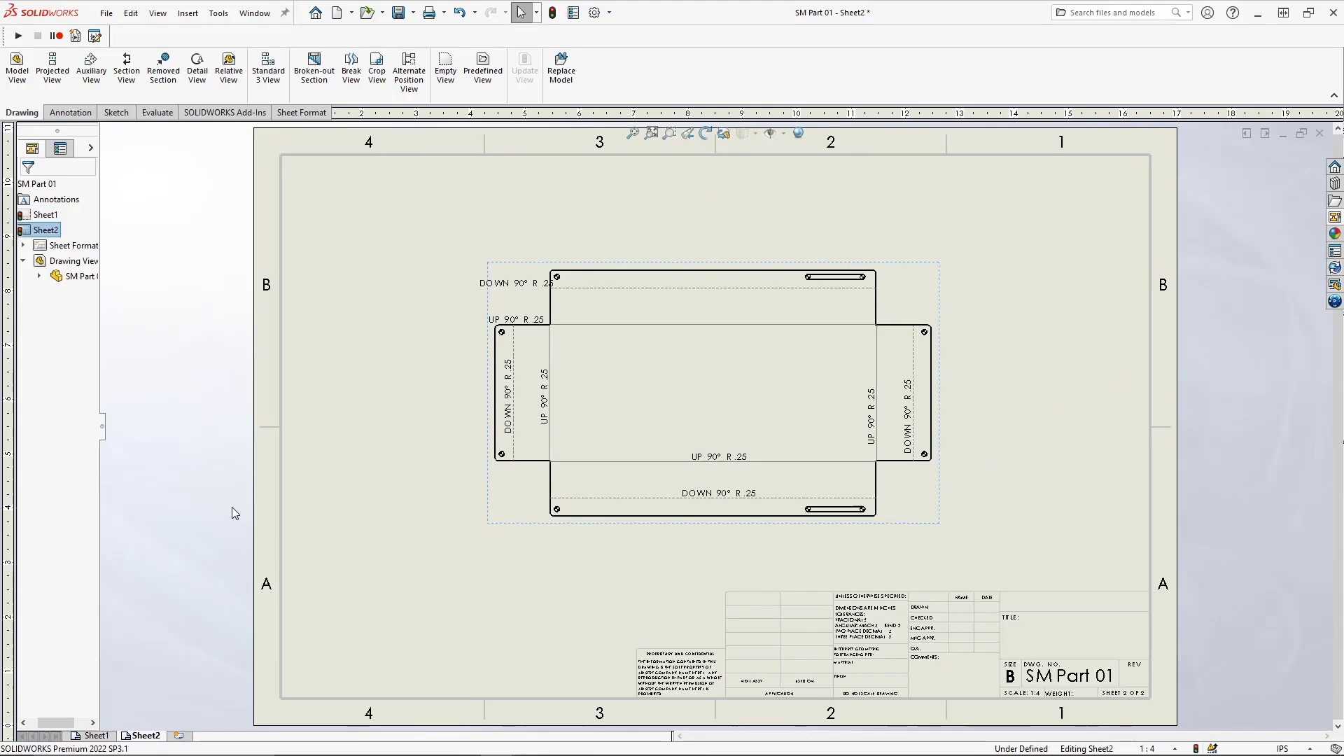